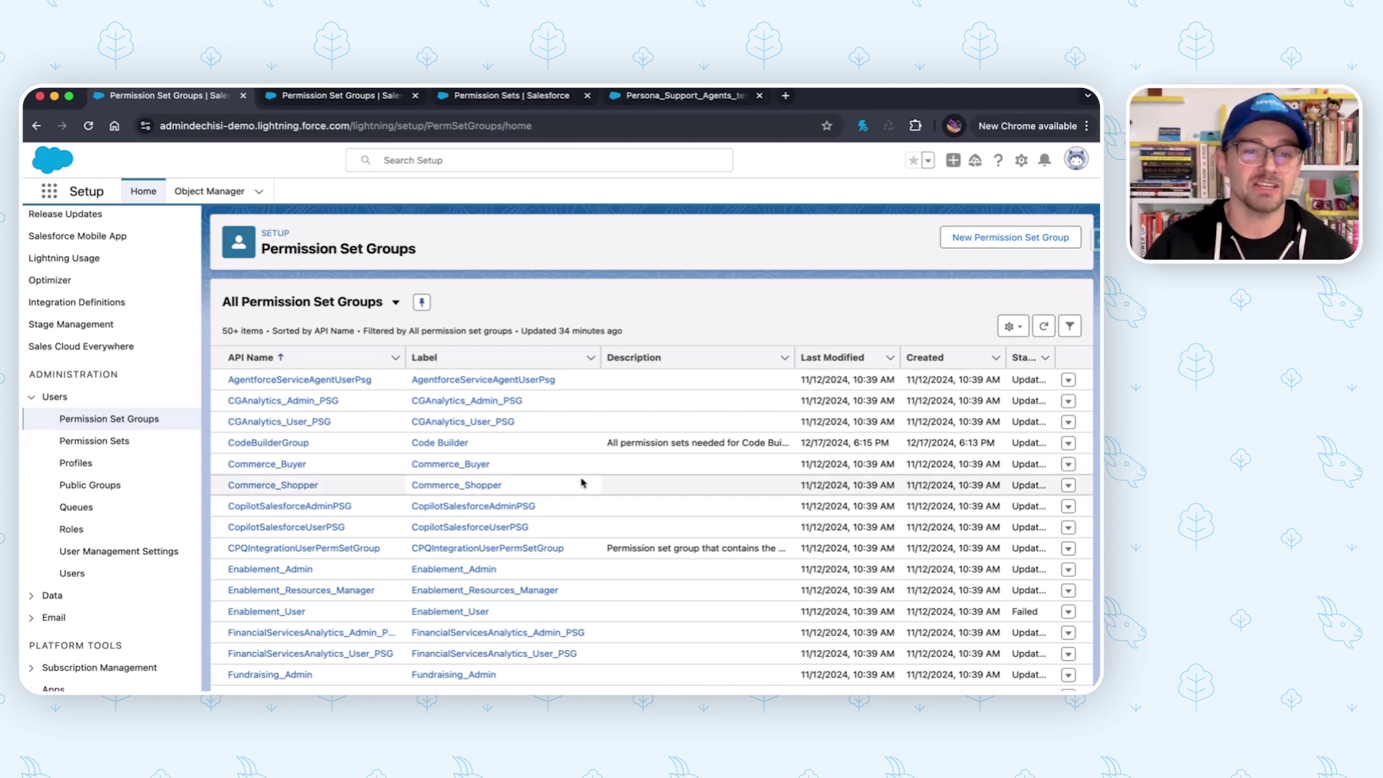
# Look through the permission set groups and switch the list to the Persona PSGs list view.
pyautogui.scroll(-2, 582, 486)
pyautogui.scroll(-15, 582, 489)
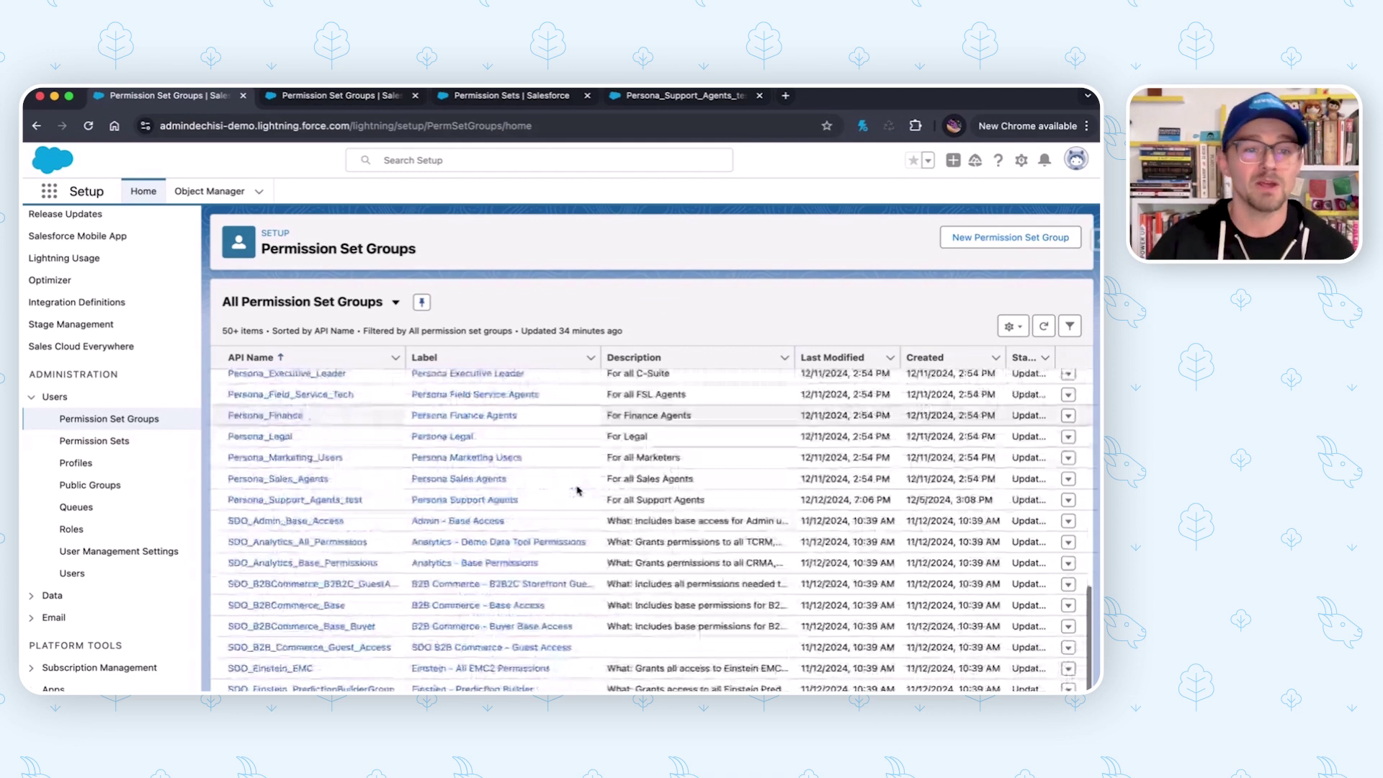
pyautogui.click(395, 303)
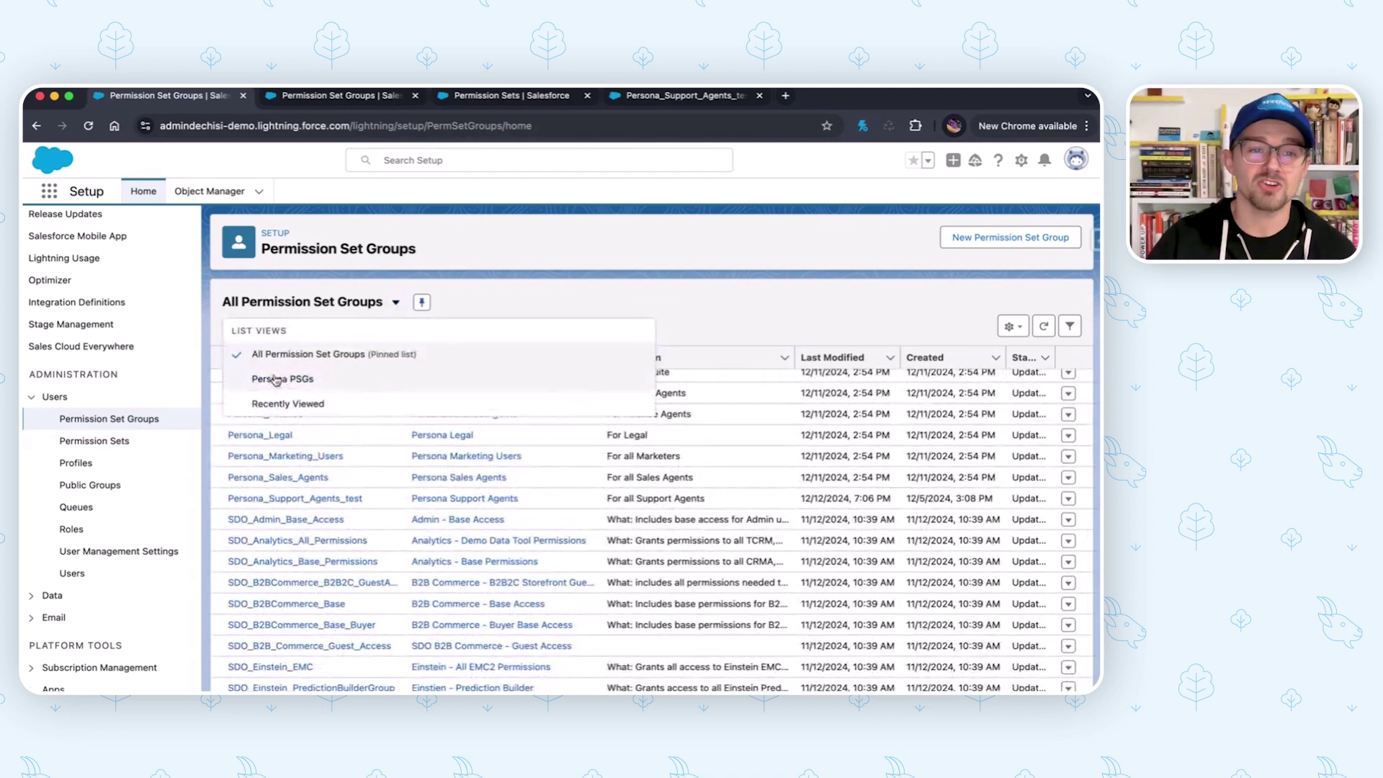
pyautogui.click(275, 377)
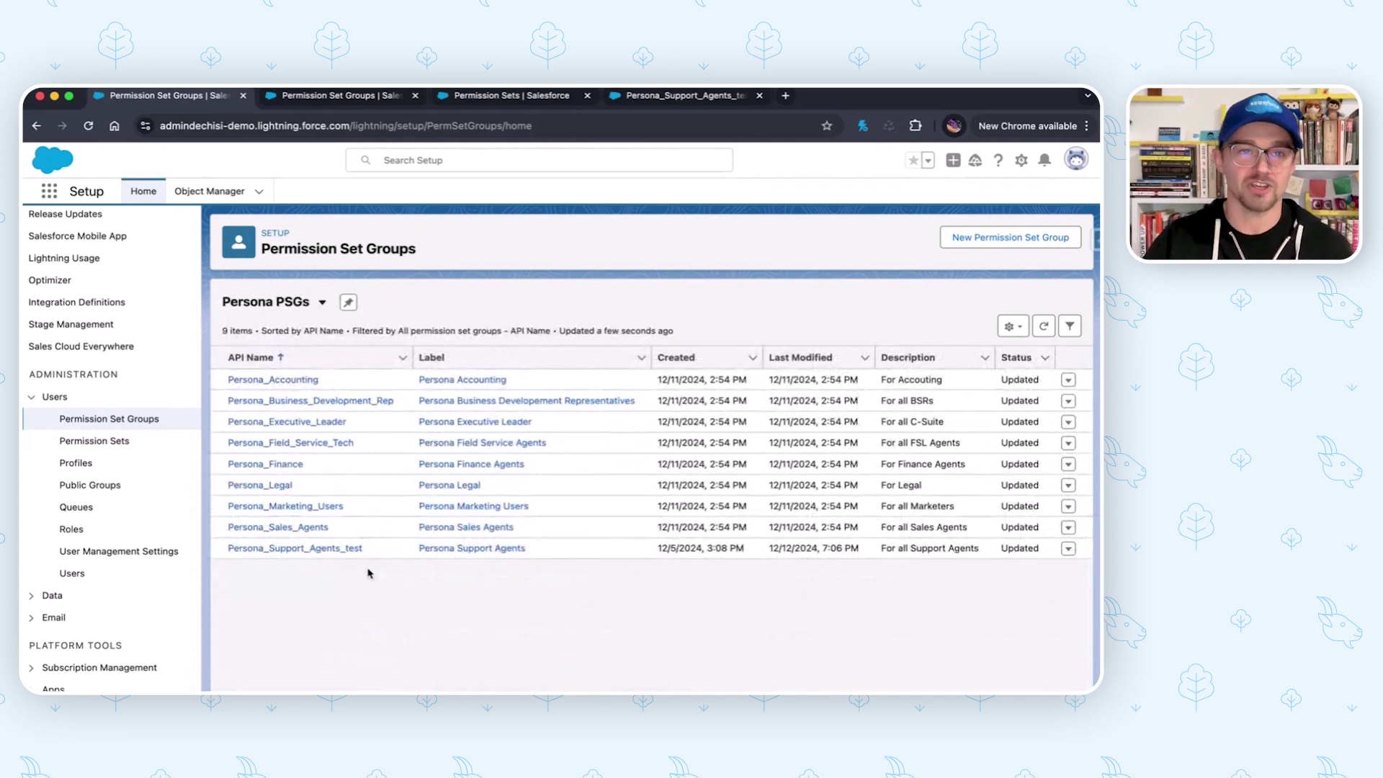
# Open the Company Base permission set from the permission sets in the Persona Support Agents group.
pyautogui.click(328, 549)
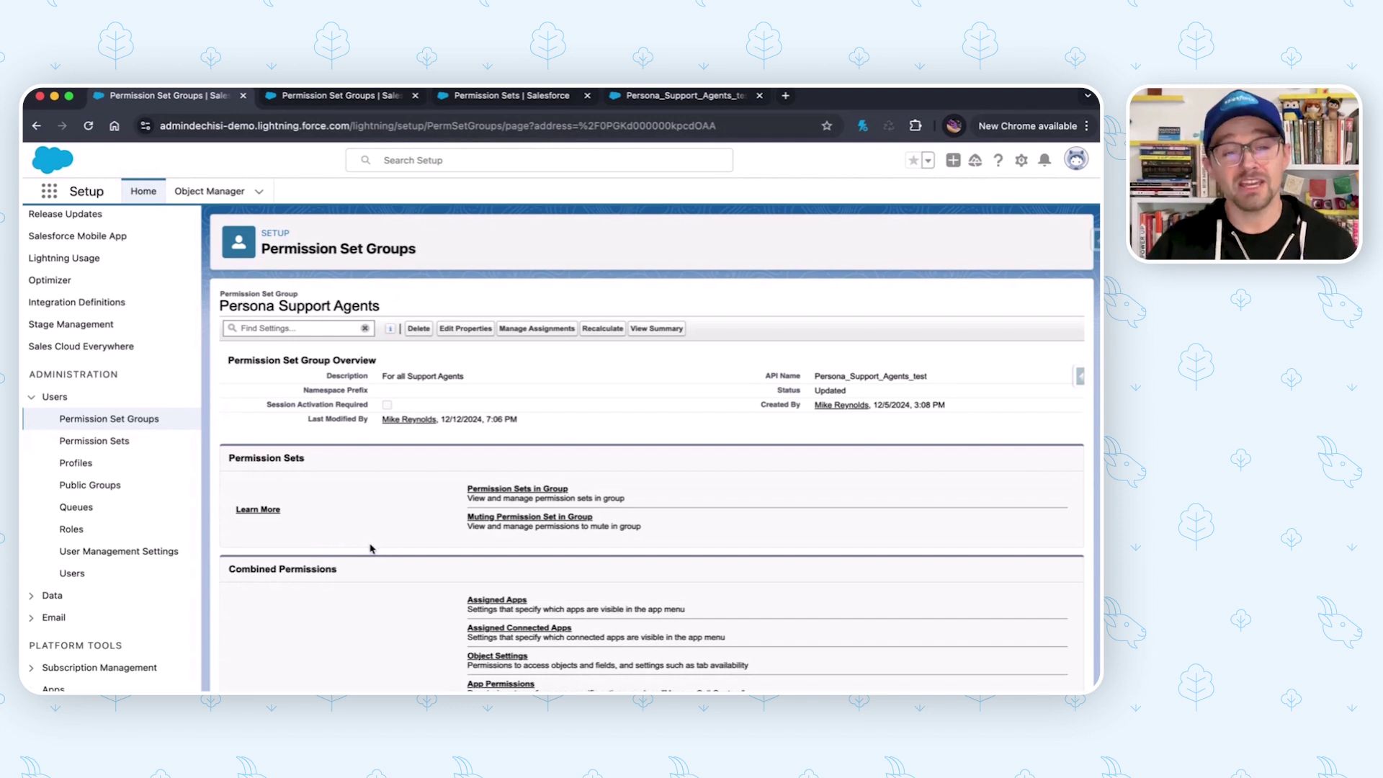
pyautogui.click(468, 493)
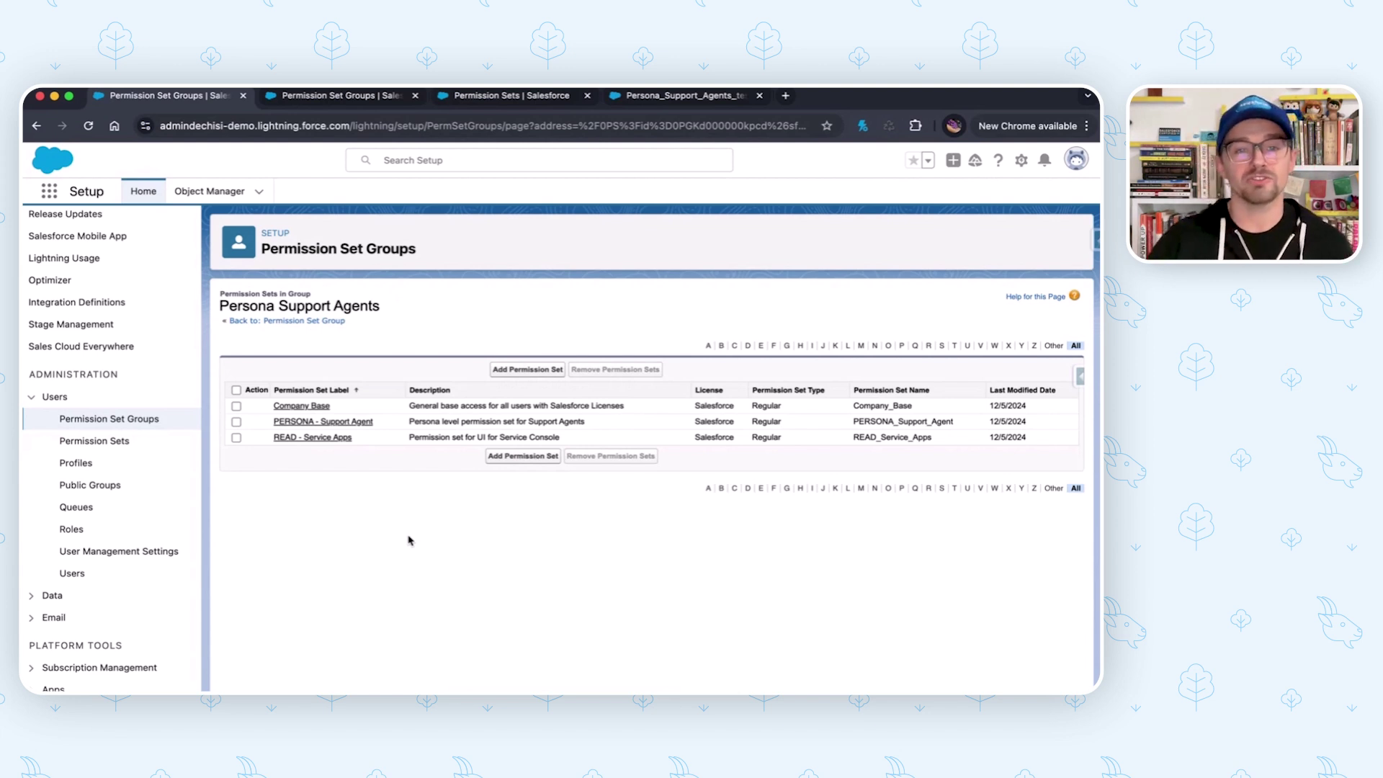
pyautogui.click(309, 407)
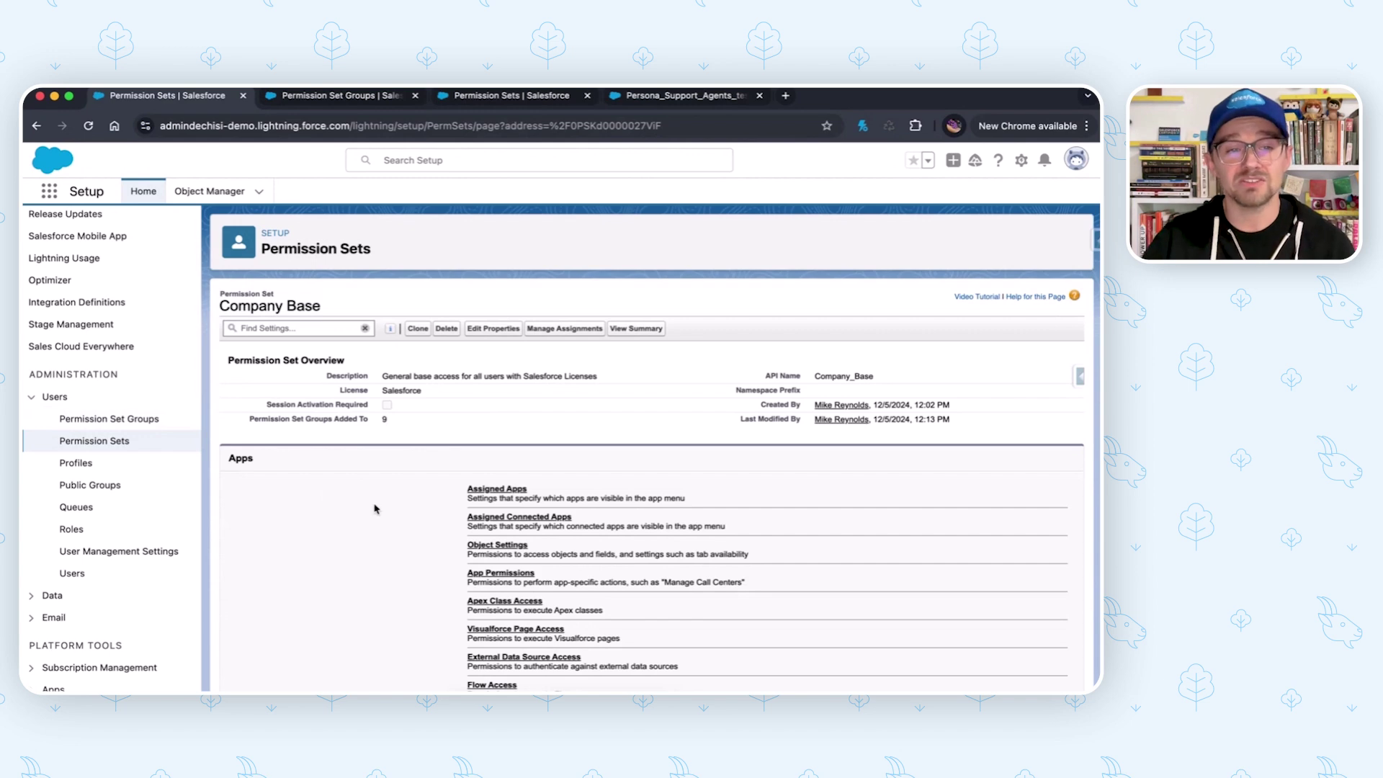
# Look through the Company Base settings overview and open its System Permissions.
pyautogui.scroll(-2, 374, 507)
pyautogui.scroll(-2, 374, 508)
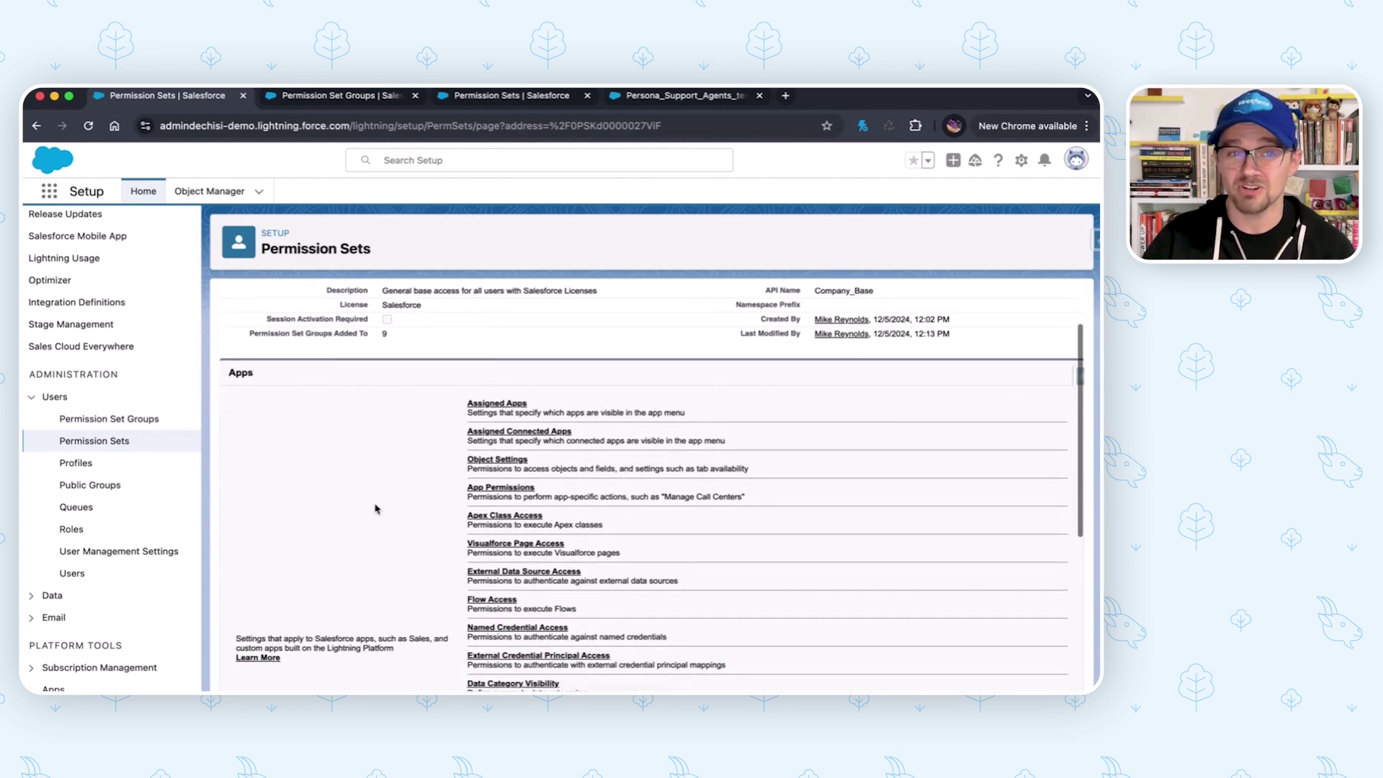
pyautogui.scroll(-5, 458, 450)
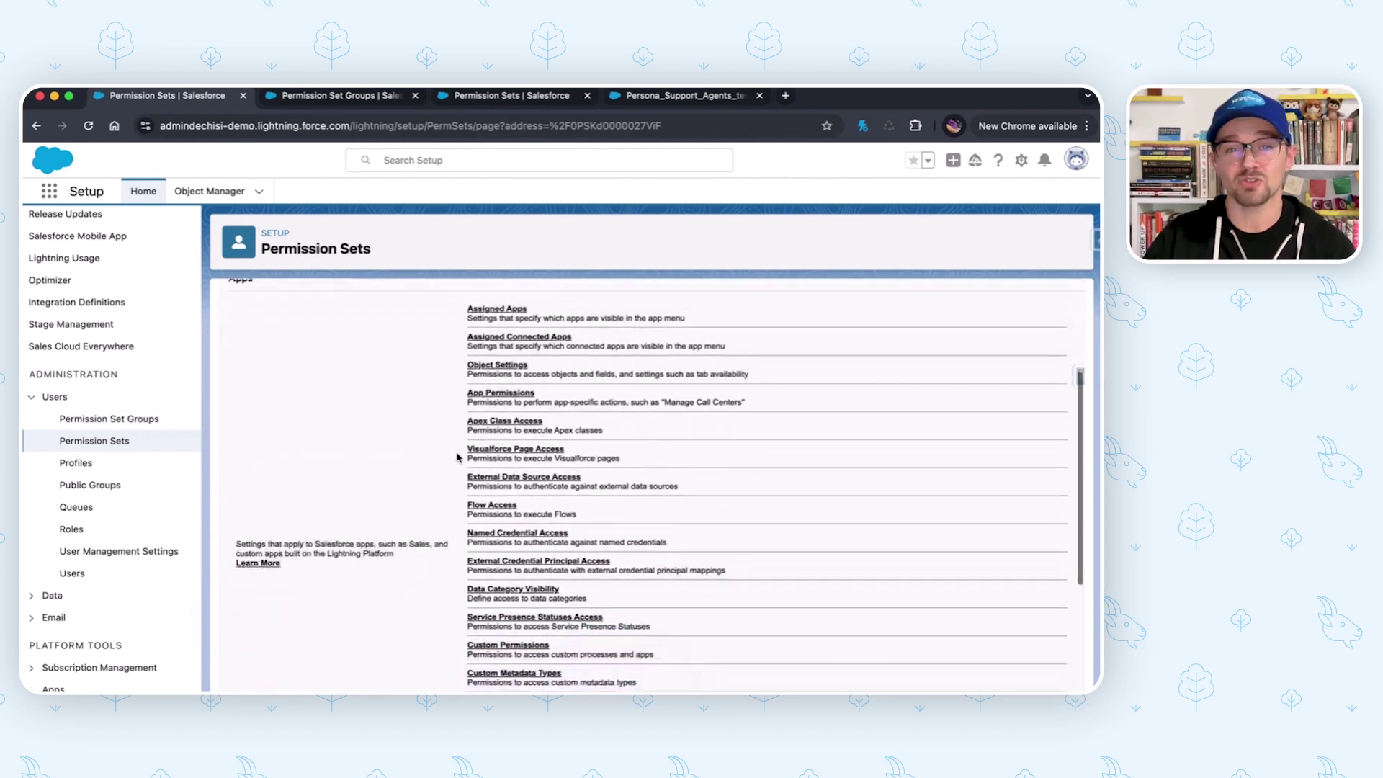
pyautogui.scroll(-1, 452, 512)
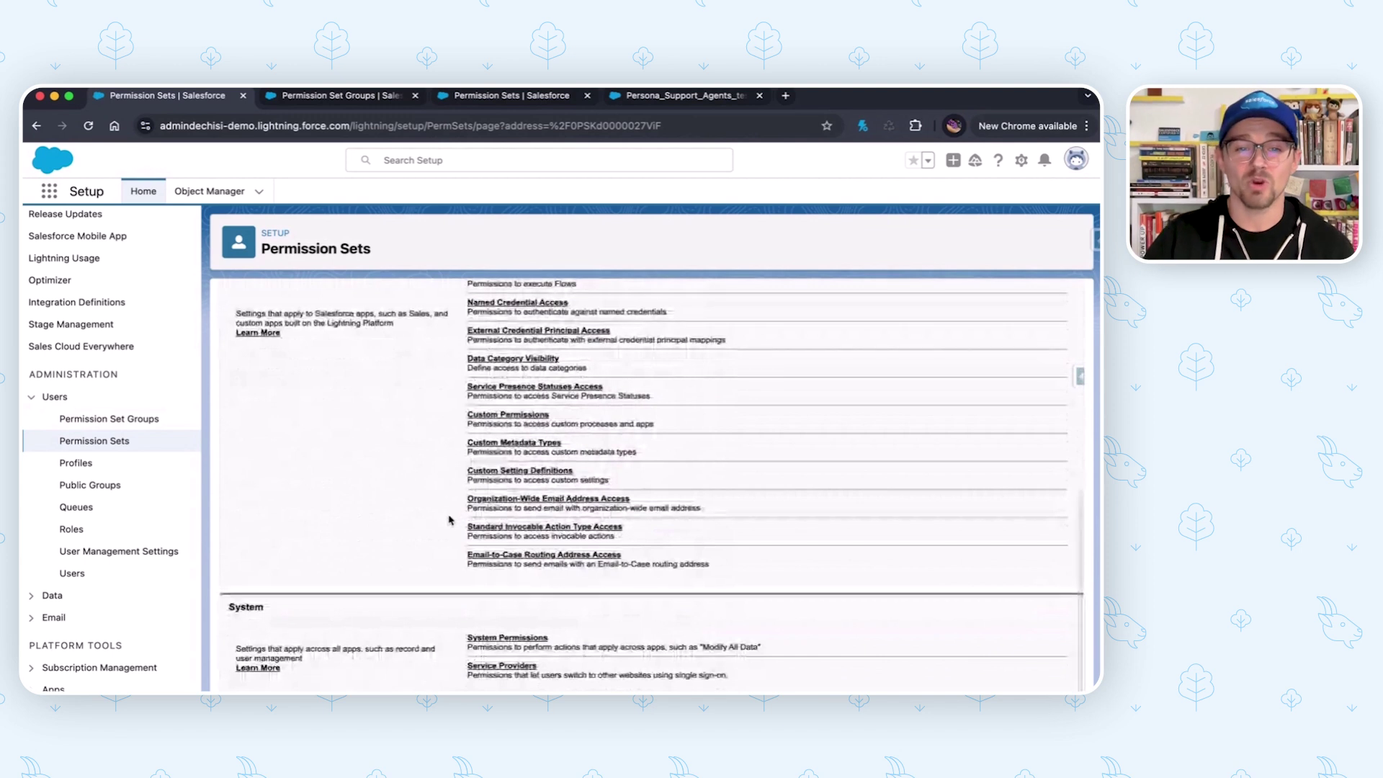
pyautogui.click(509, 638)
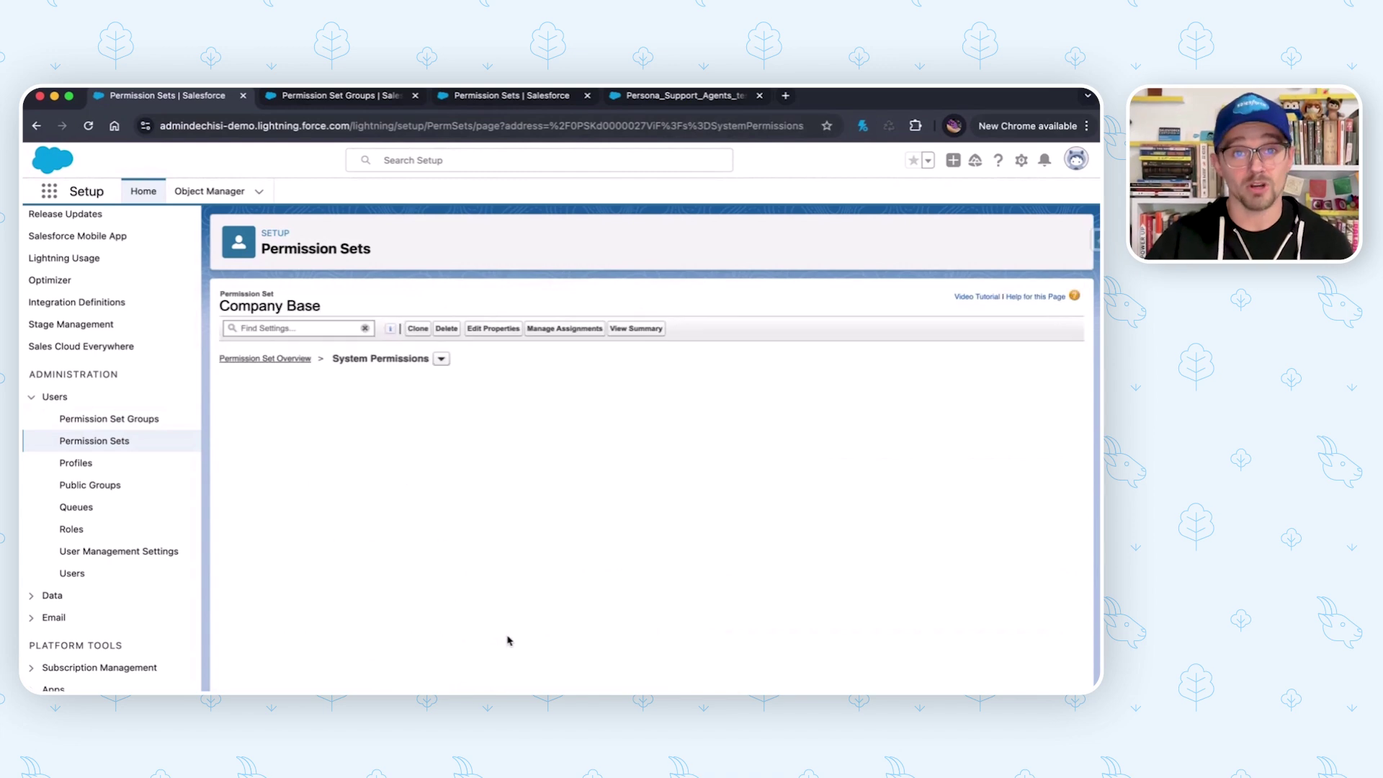
# Find the Create and Customize Reports permission in the system permissions list and highlight its name.
pyautogui.scroll(-10, 544, 637)
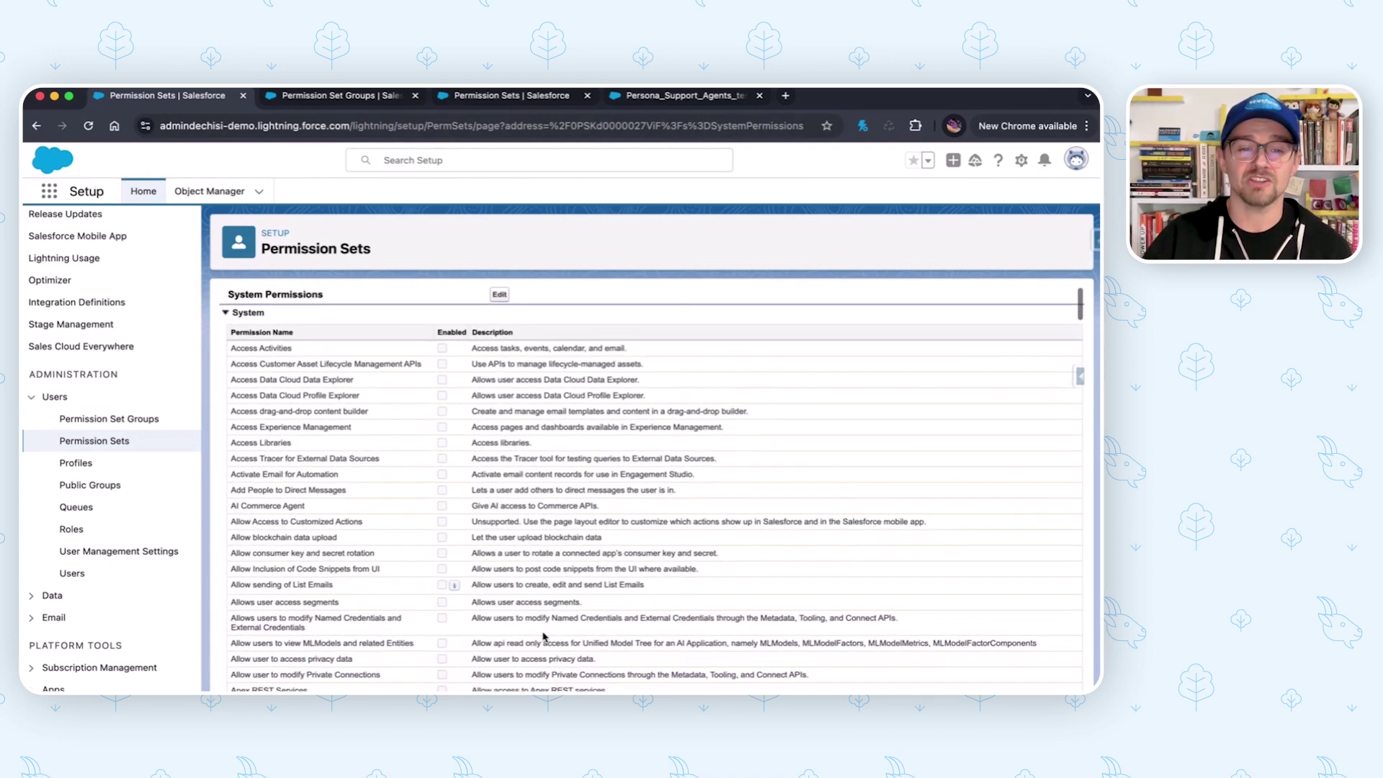
pyautogui.scroll(-5, 543, 635)
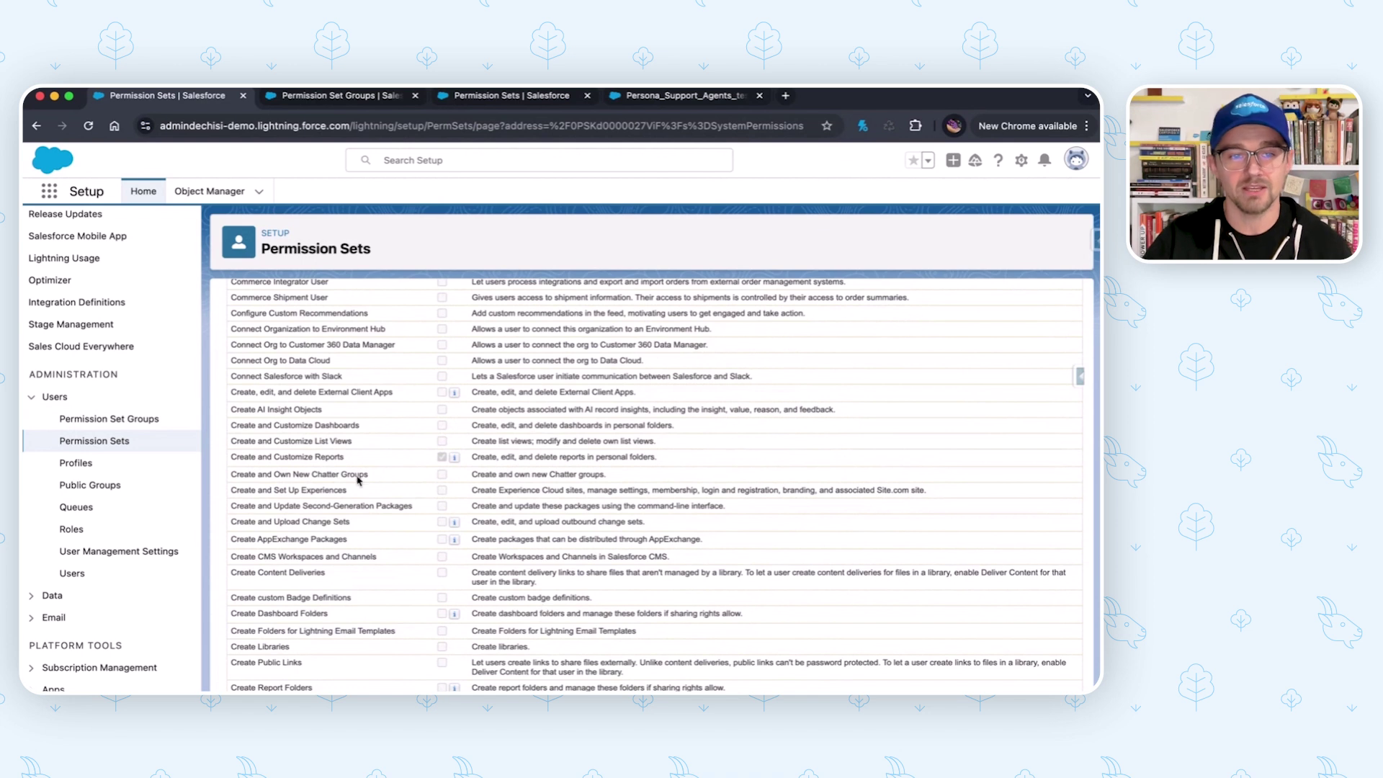
pyautogui.moveTo(345, 459); pyautogui.dragTo(228, 459)
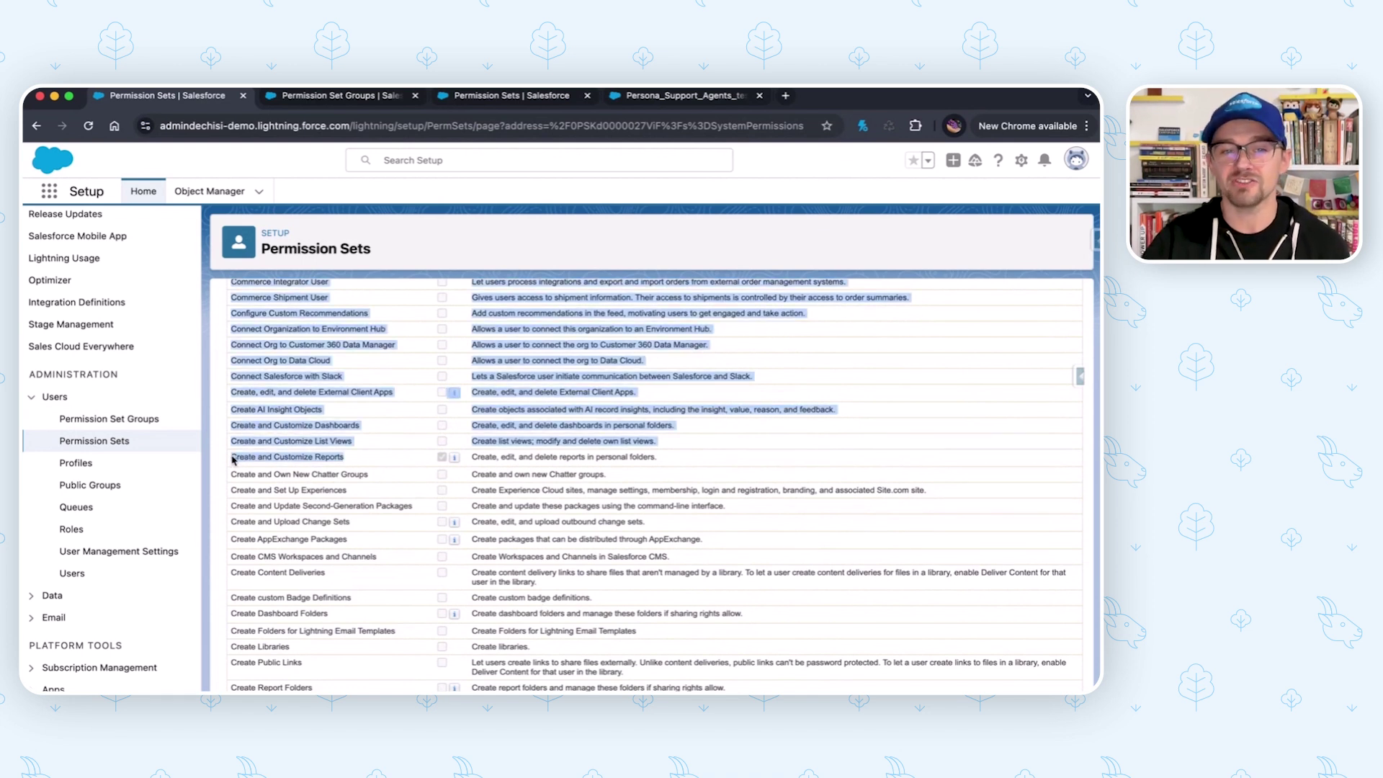
pyautogui.click(338, 463)
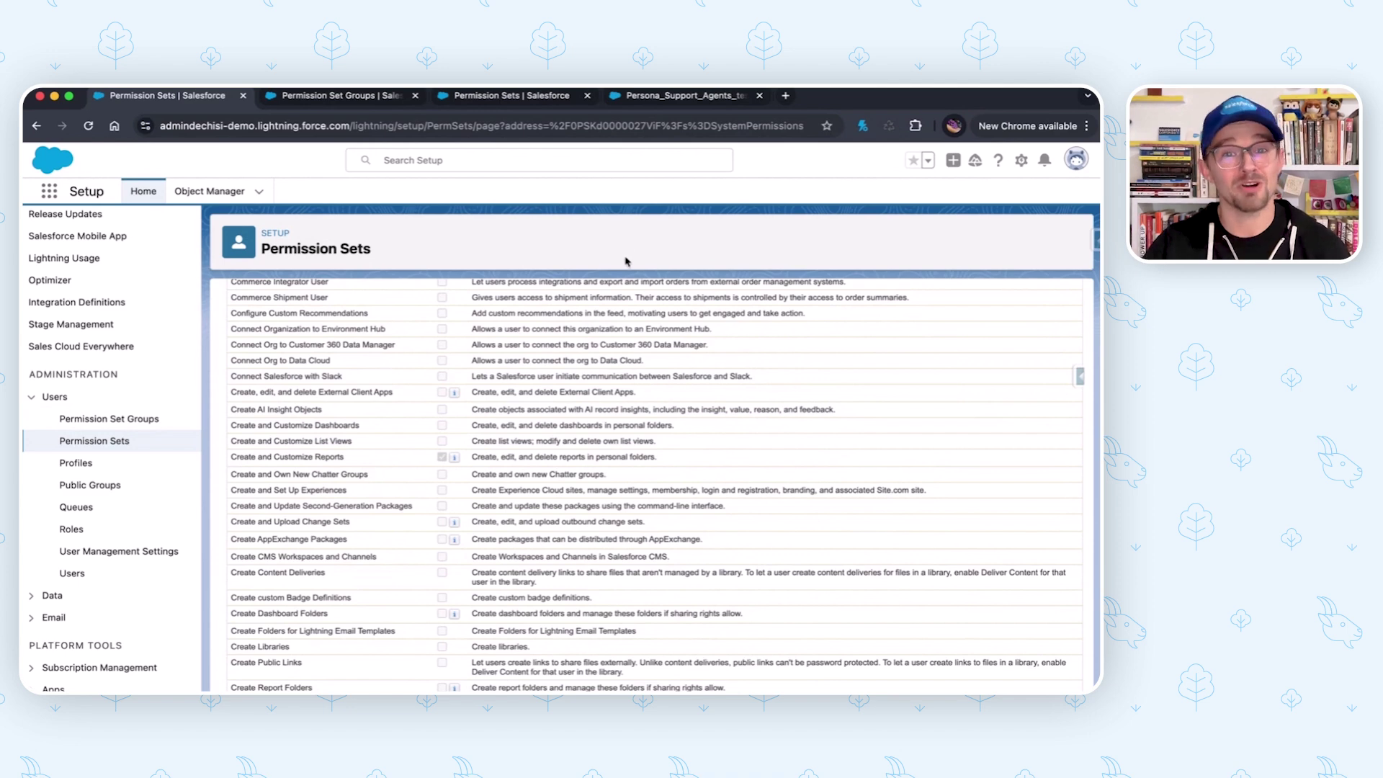
# Switch to Code Builder, open the READ_Service_Apps permission set file and highlight its applicationVisibilities block for standard__LightningService.
pyautogui.click(658, 96)
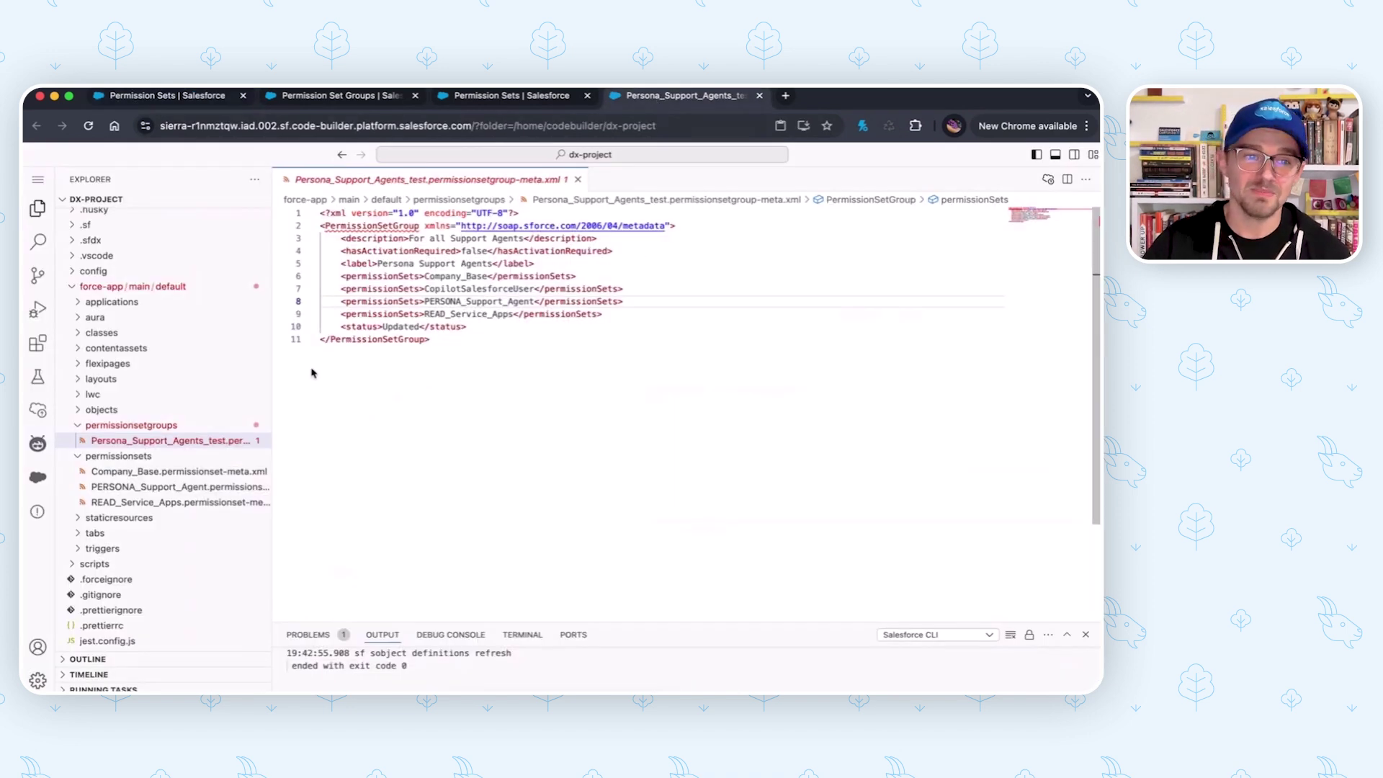
pyautogui.click(139, 504)
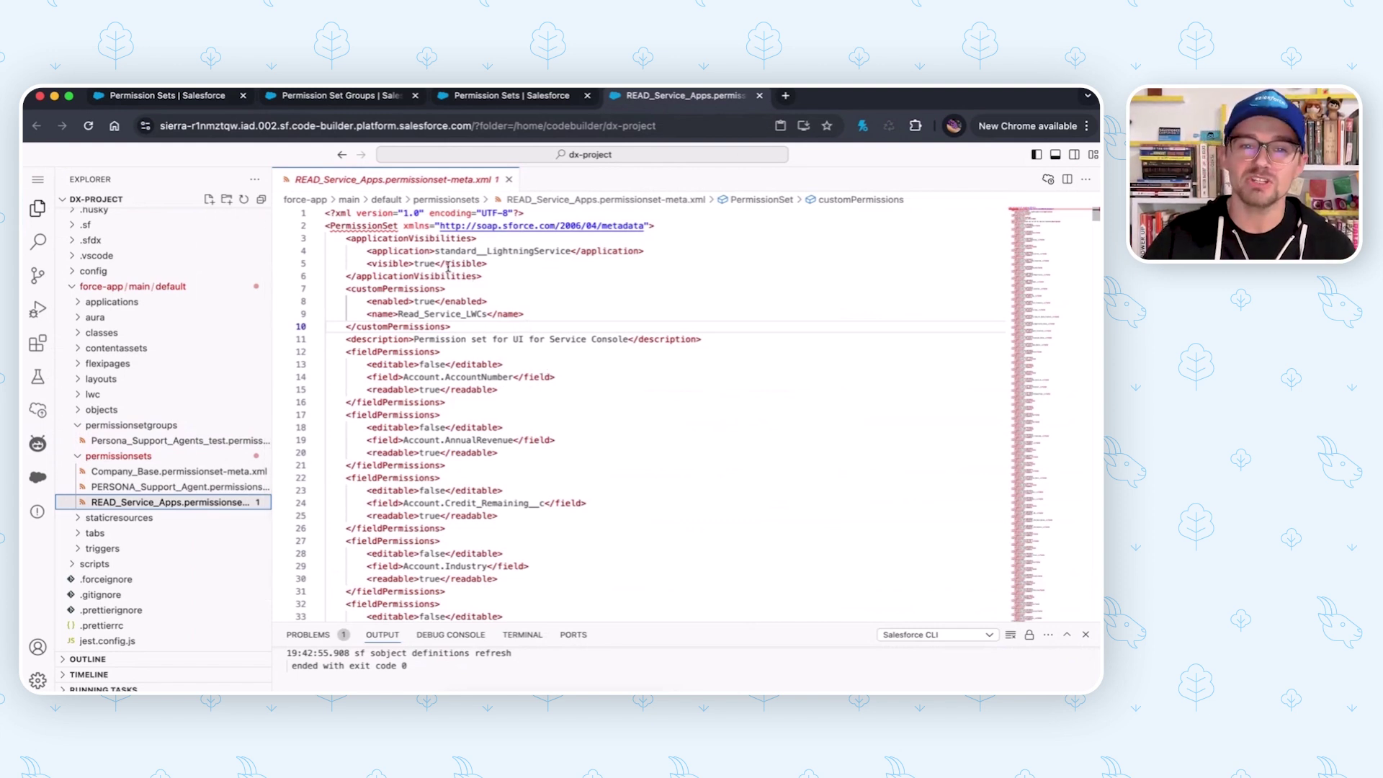
pyautogui.moveTo(435, 263); pyautogui.dragTo(488, 267)
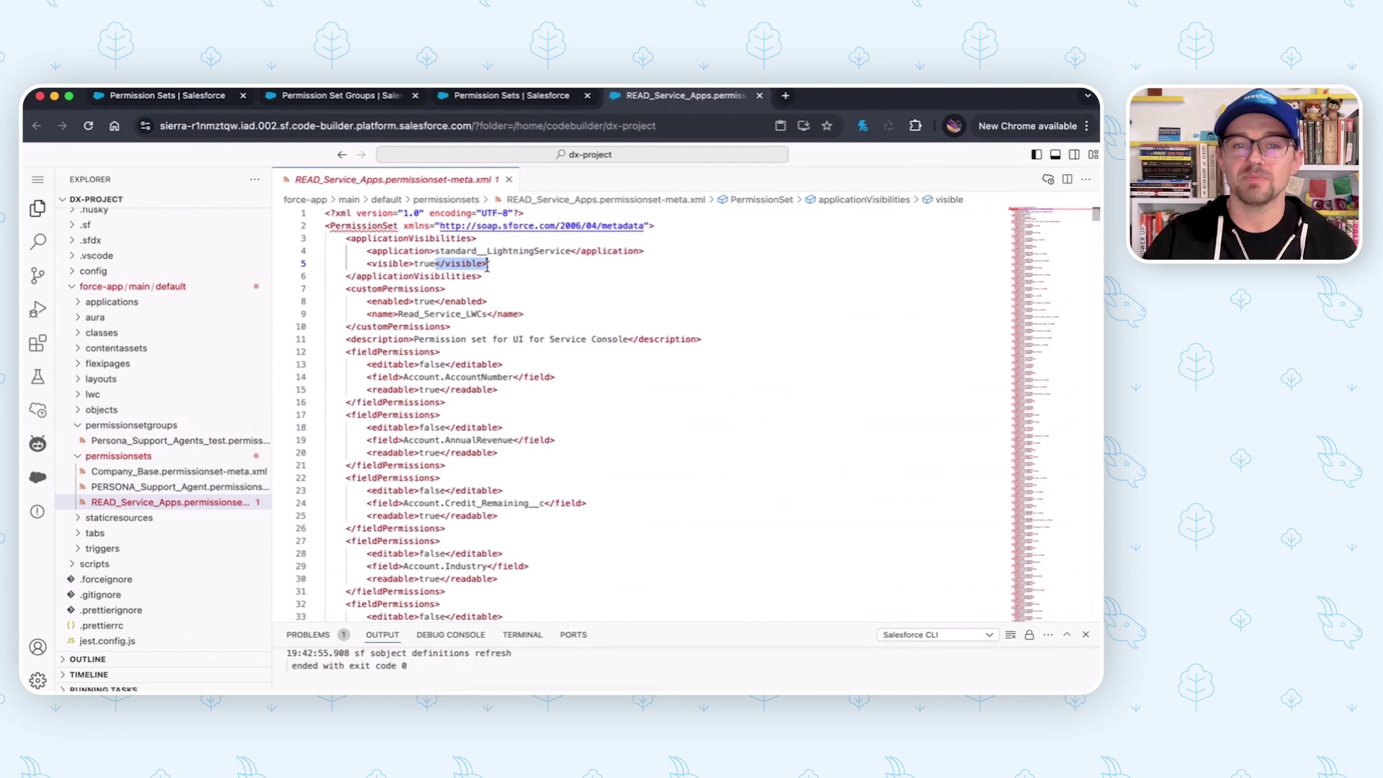
pyautogui.moveTo(366, 263); pyautogui.dragTo(414, 264)
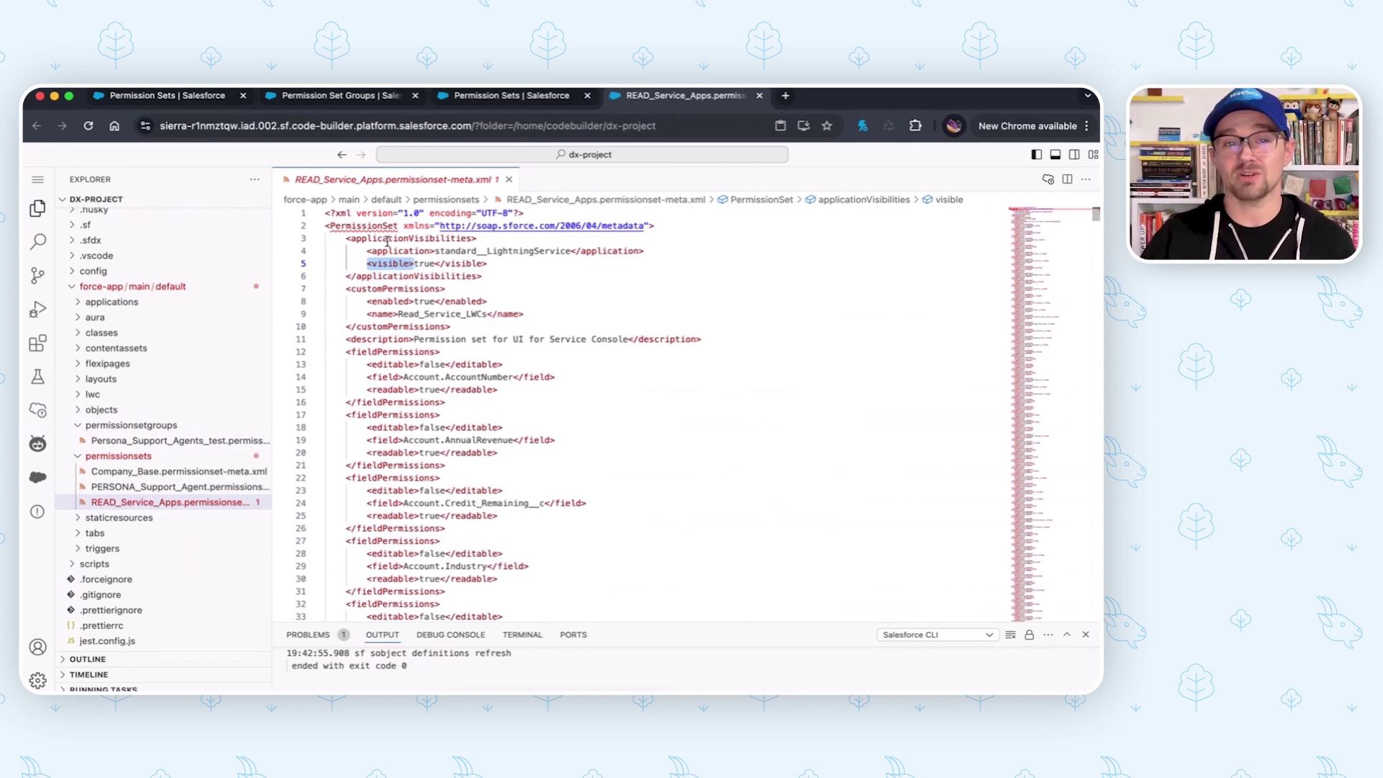
pyautogui.moveTo(351, 238); pyautogui.dragTo(473, 240)
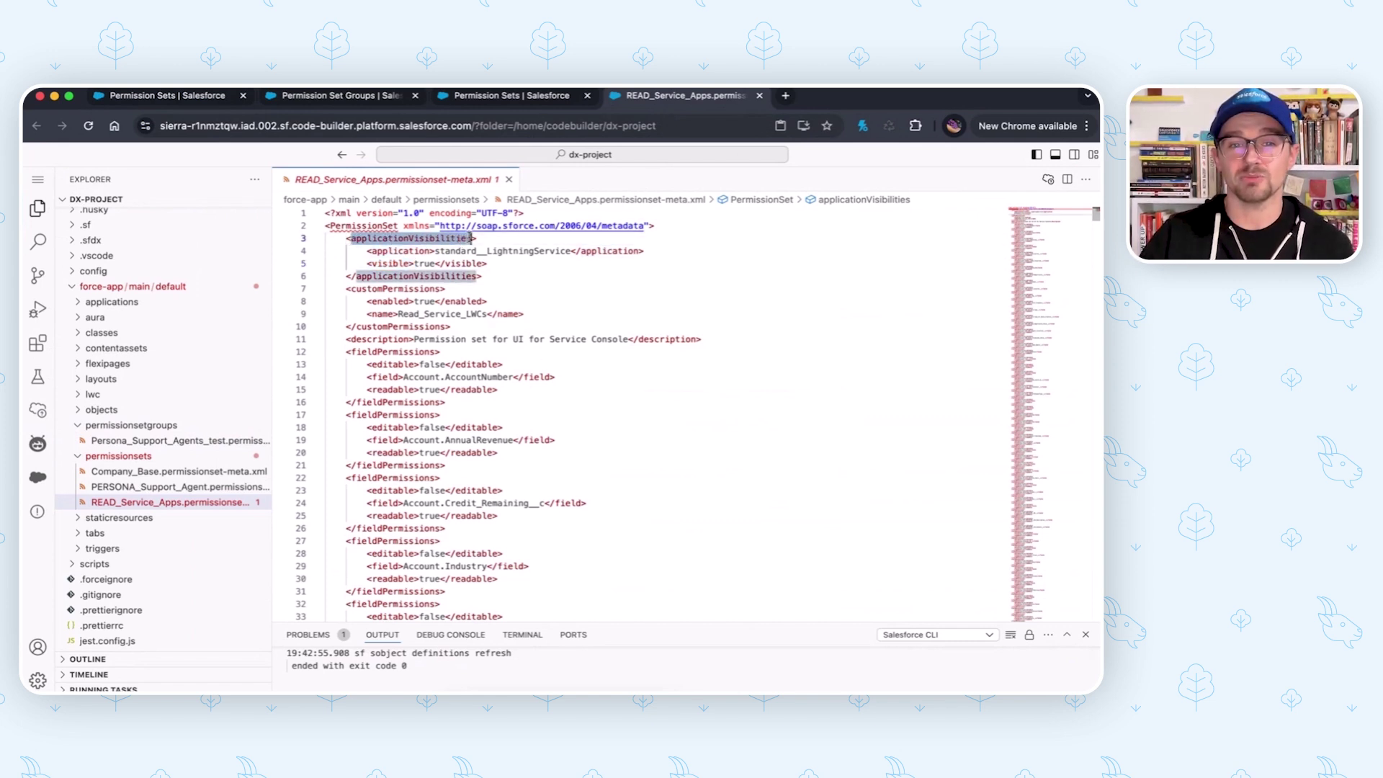
pyautogui.doubleClick(509, 252)
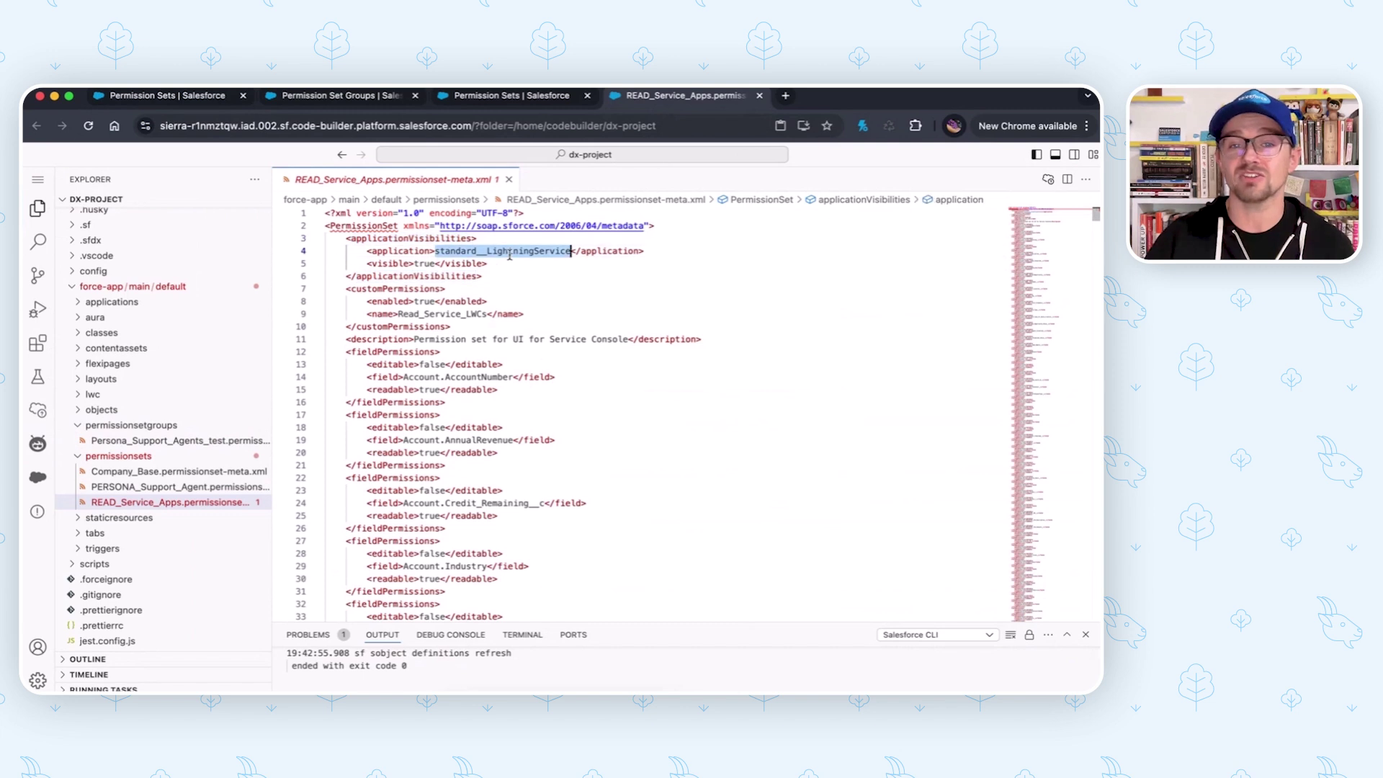
pyautogui.click(543, 267)
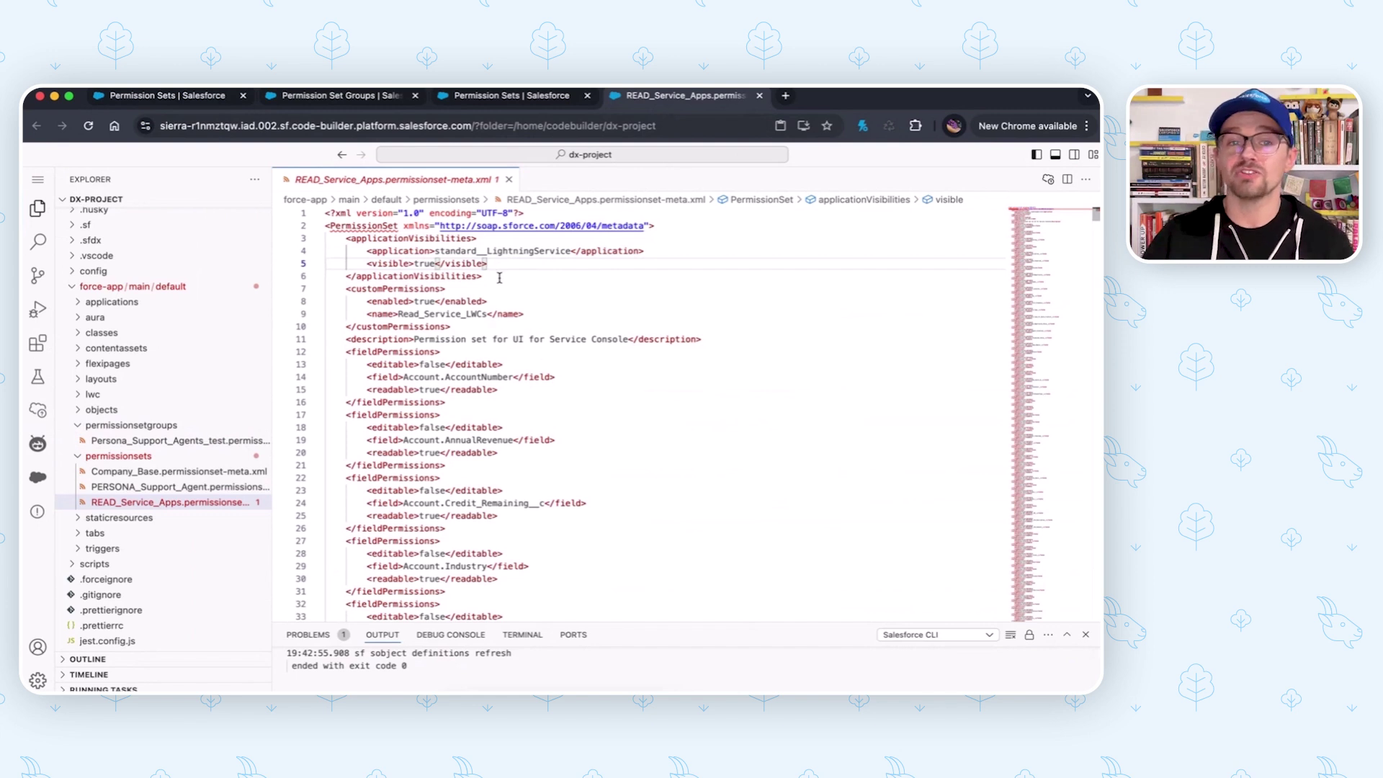
pyautogui.moveTo(499, 278); pyautogui.dragTo(326, 239)
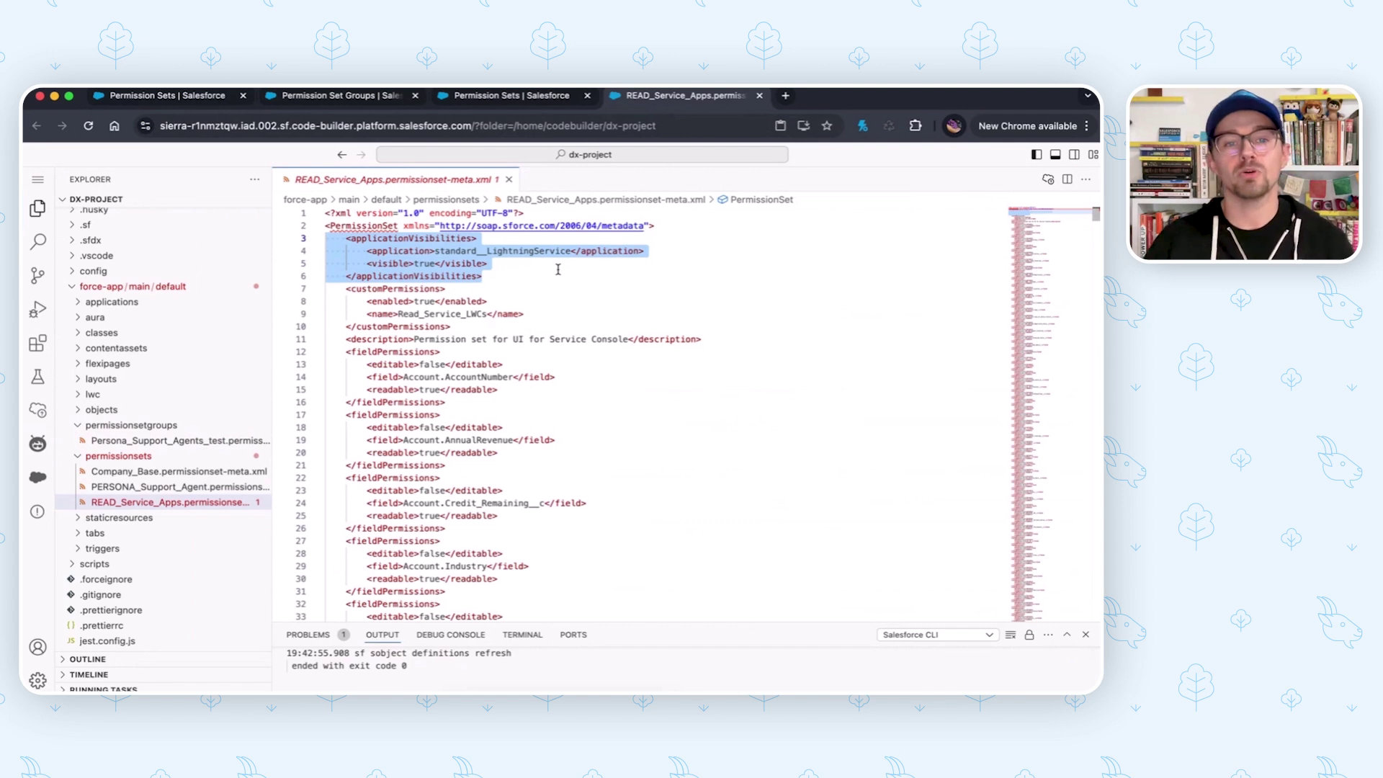
# Examine the customPermissions block for Read_Service_LWCs, the description line and the Account.AccountNumber field permission.
pyautogui.moveTo(452, 327); pyautogui.dragTo(319, 292)
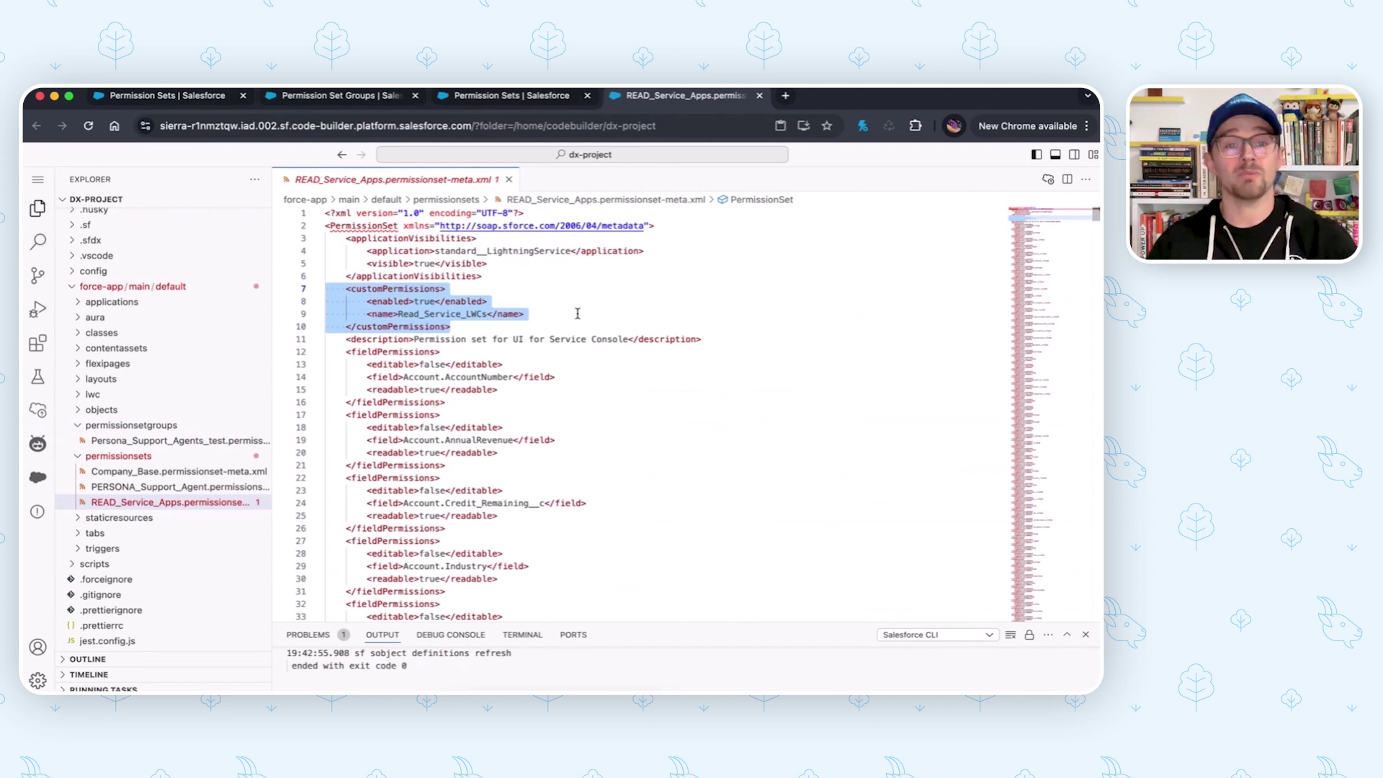
pyautogui.click(392, 340)
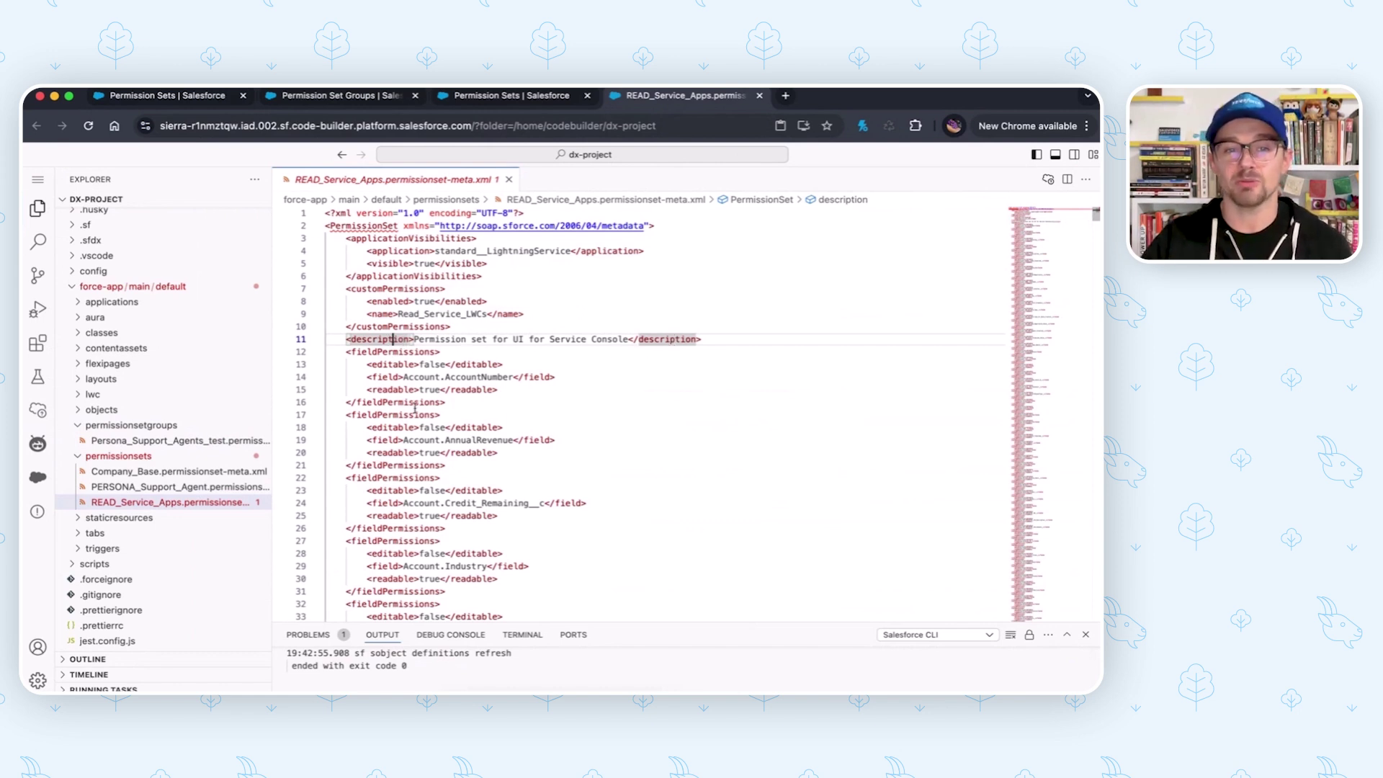
pyautogui.click(420, 377)
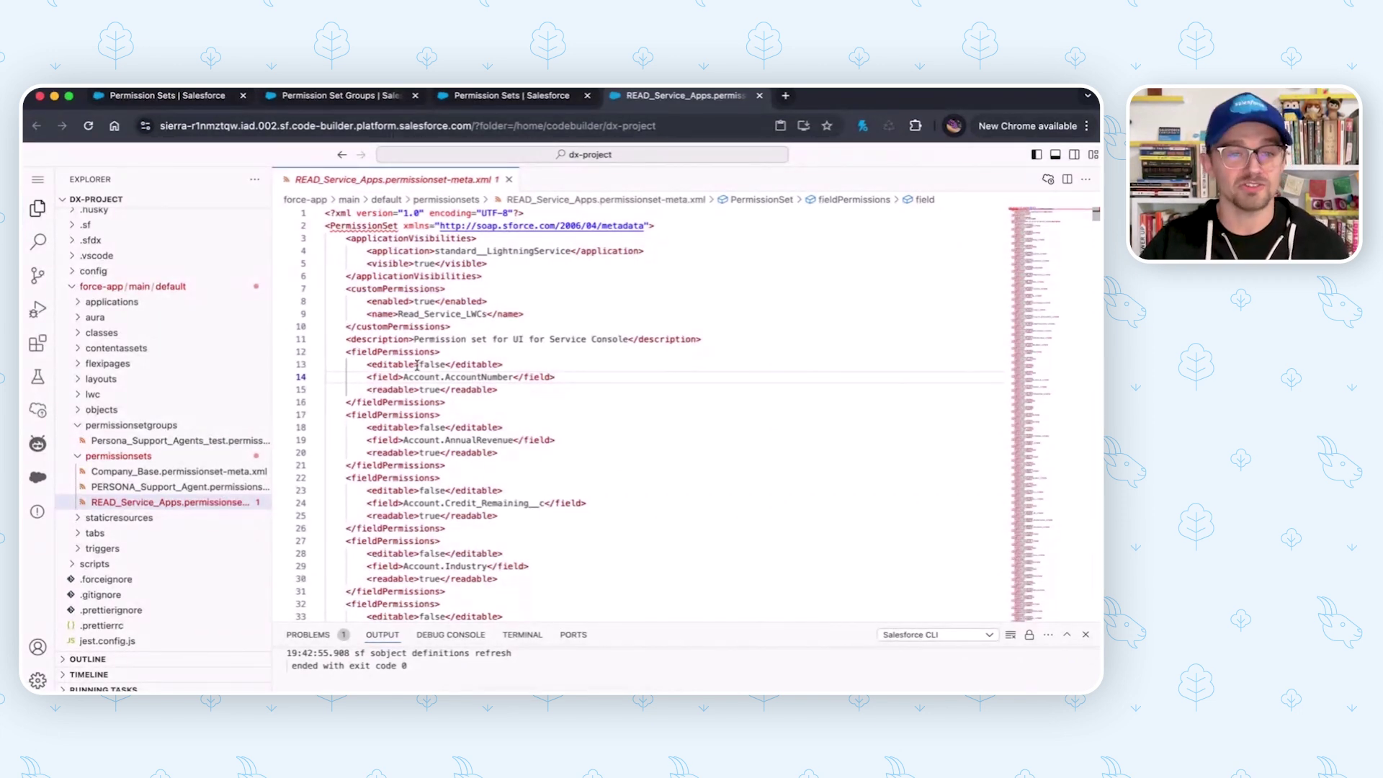
# Search the permission set file for "<editable>false</editable>" and for "<editable>true</editable>", and close the search.
pyautogui.click(530, 363)
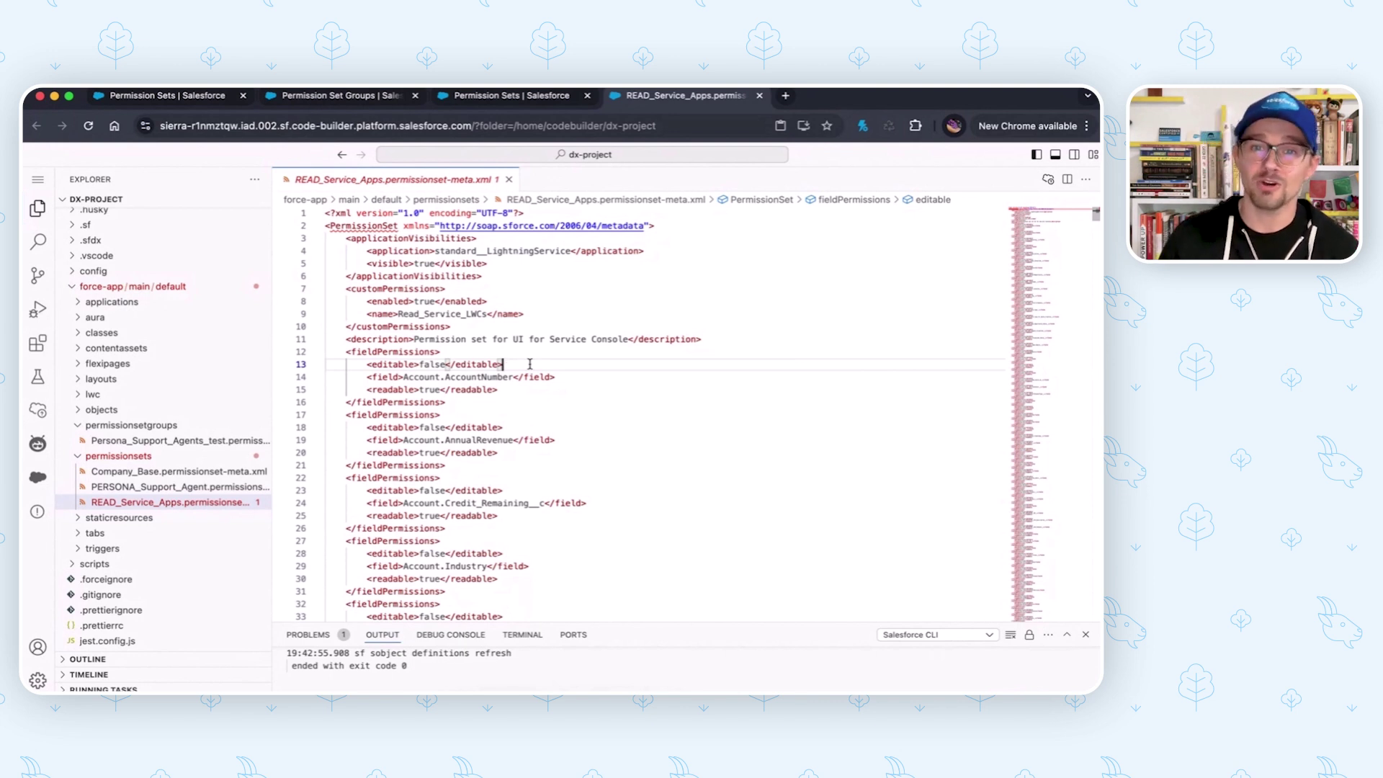
pyautogui.moveTo(533, 363); pyautogui.dragTo(317, 375)
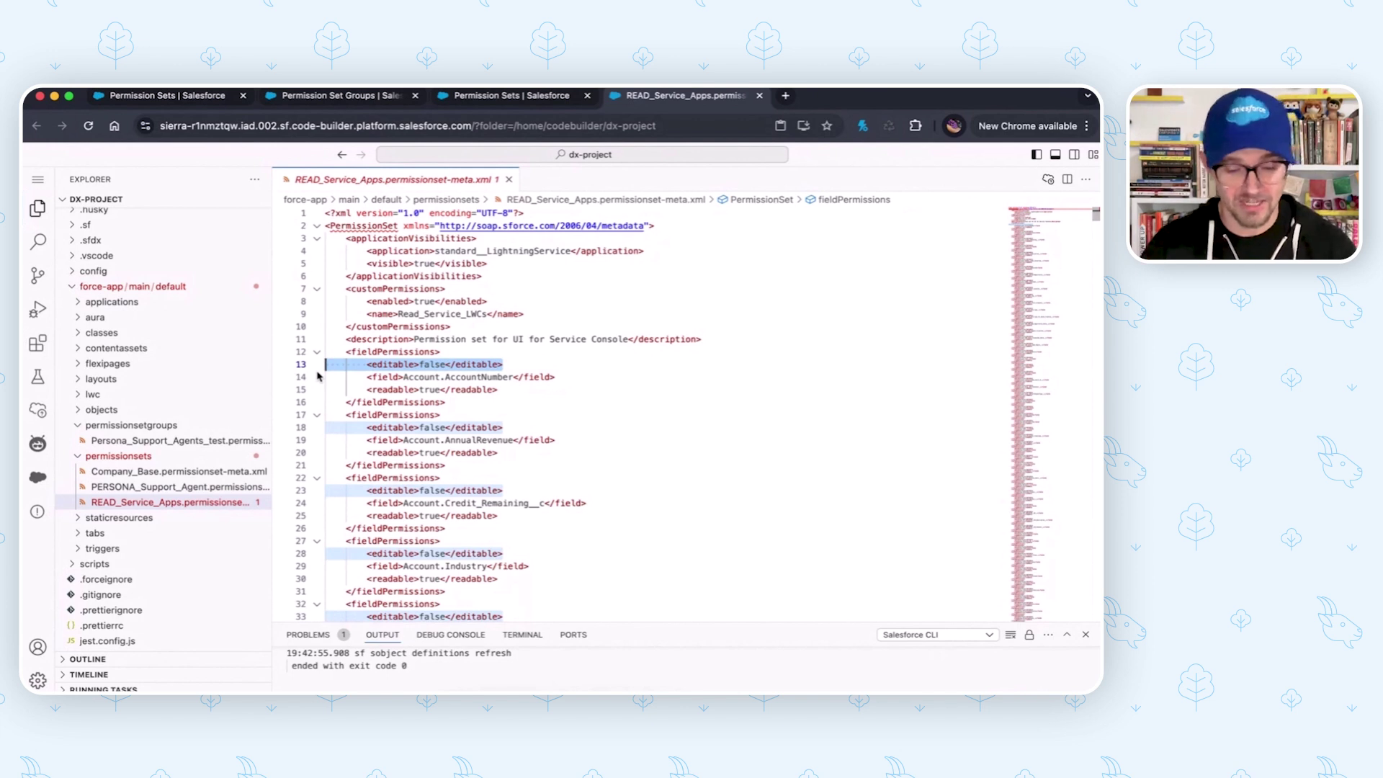
pyautogui.press('super+f')
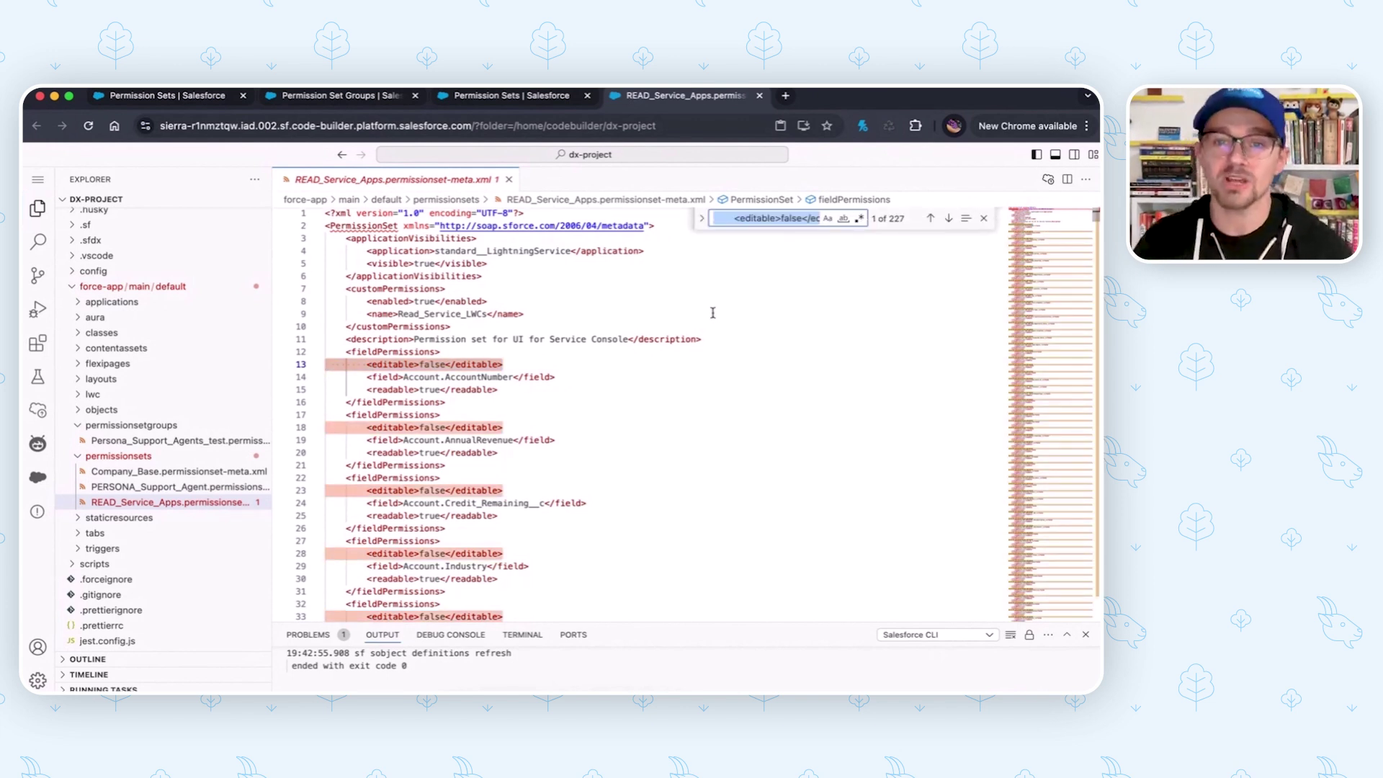
pyautogui.doubleClick(792, 218)
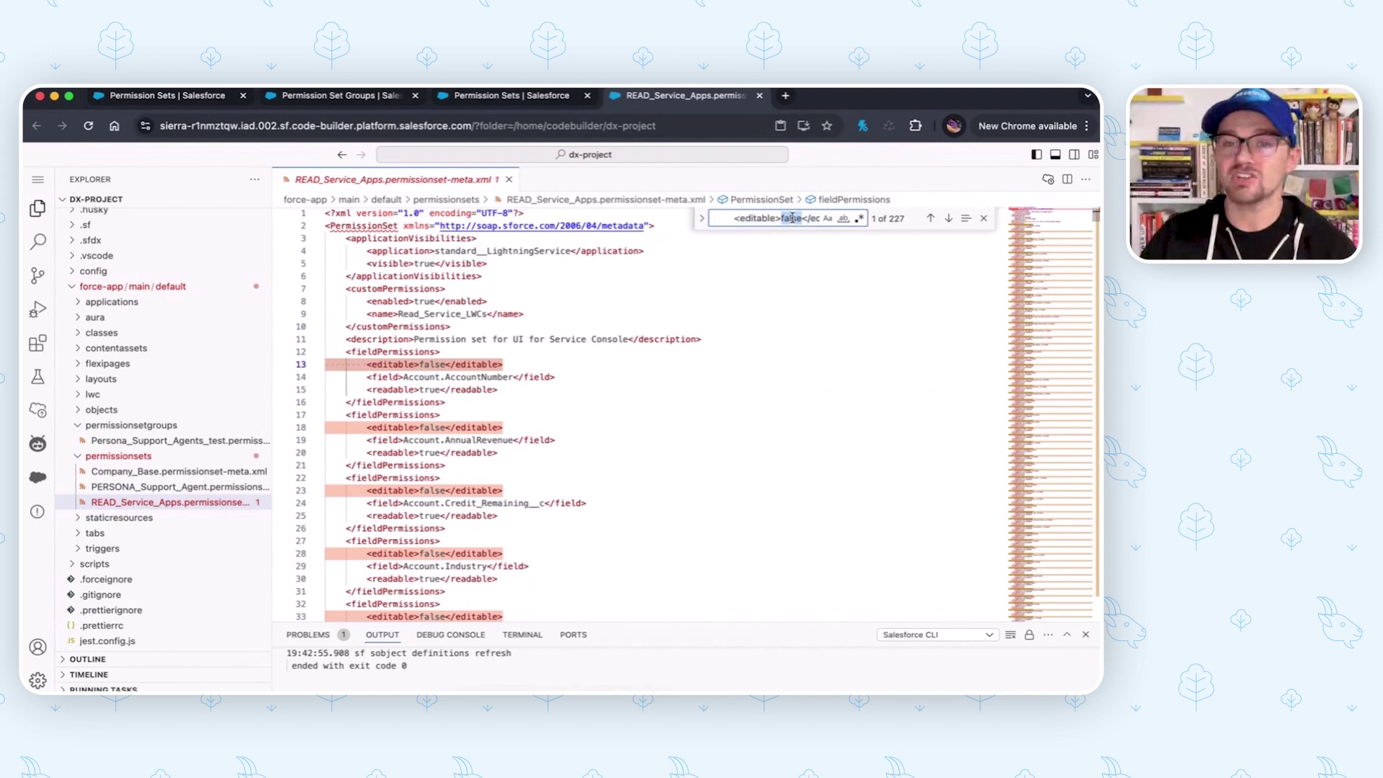
pyautogui.write('true')
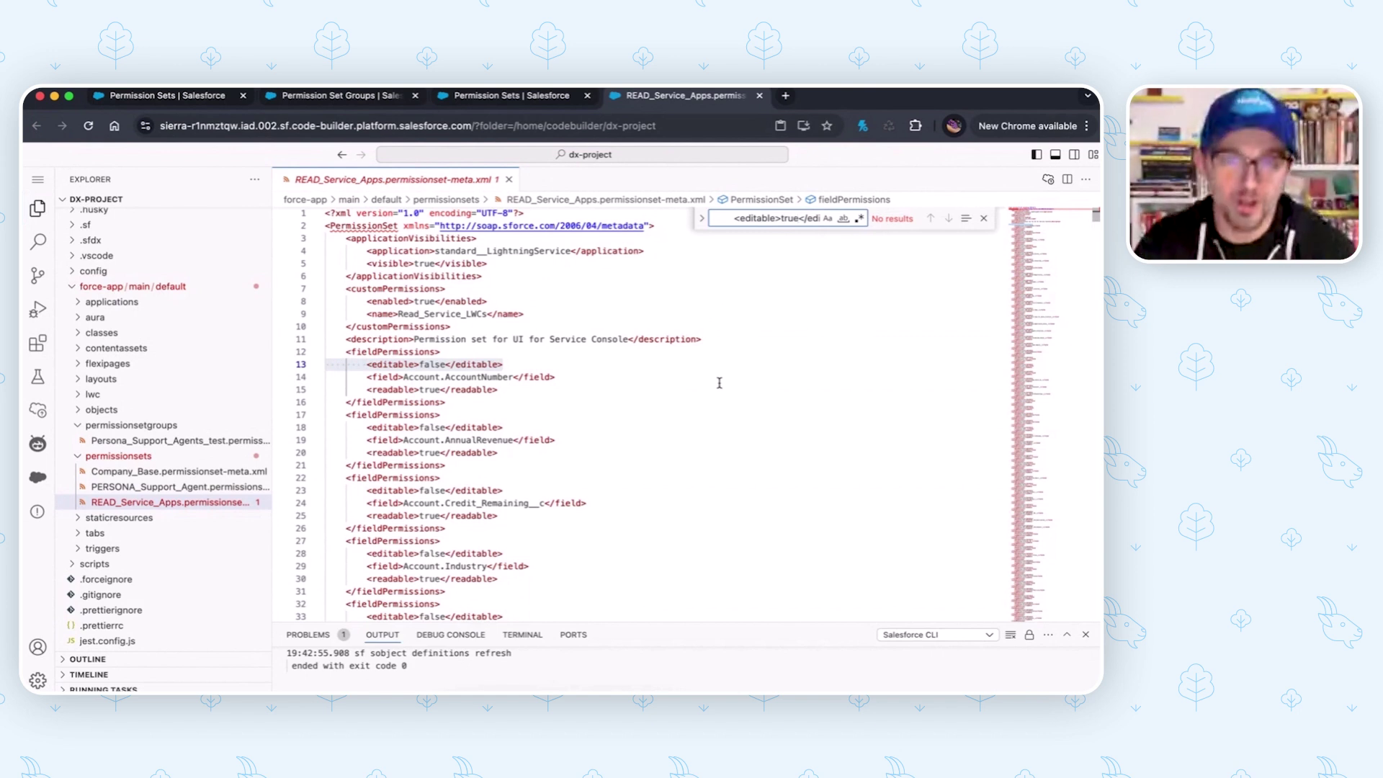
pyautogui.click(983, 217)
pyautogui.press('super+shift+l')
pyautogui.click(857, 339)
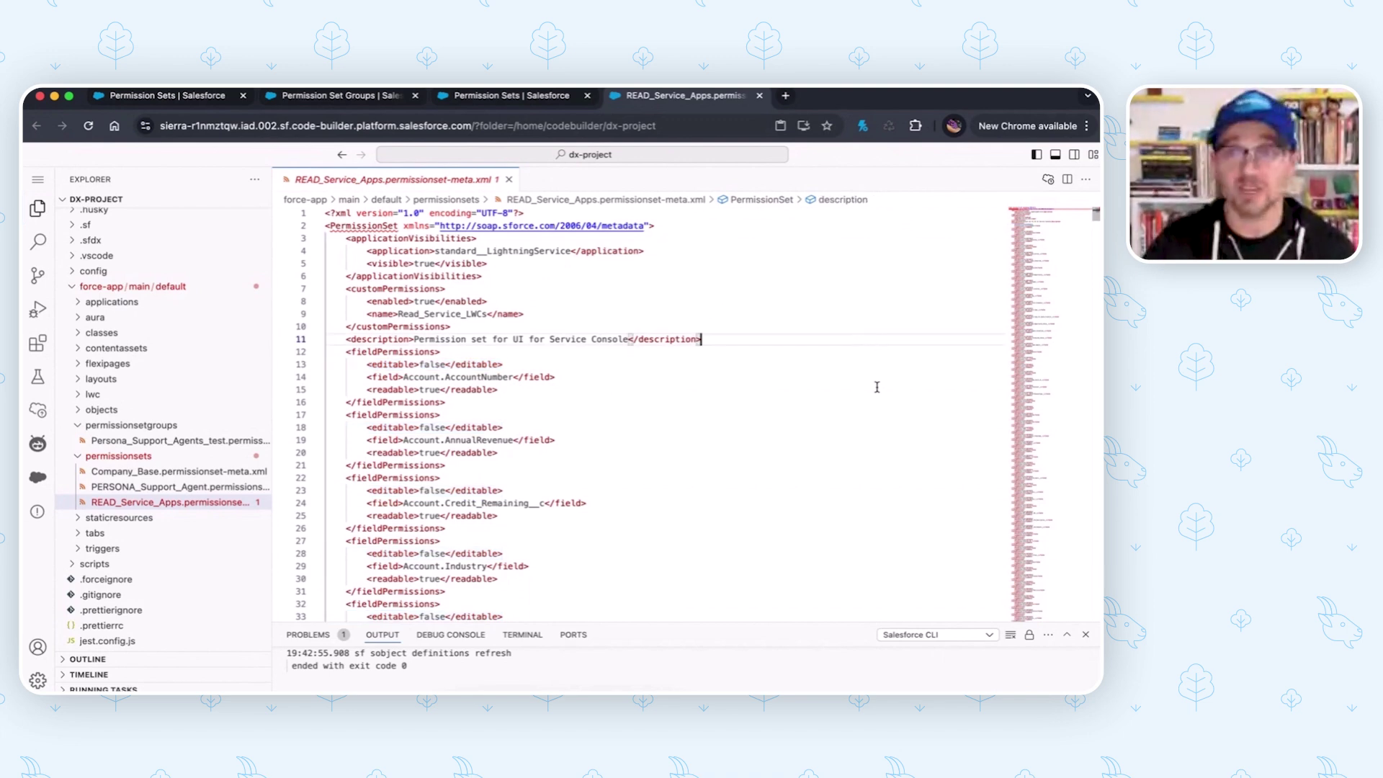
# Examine the objectPermissions blocks for Account, Case and Contact near the end of the permission set file.
pyautogui.scroll(-20, 799, 398)
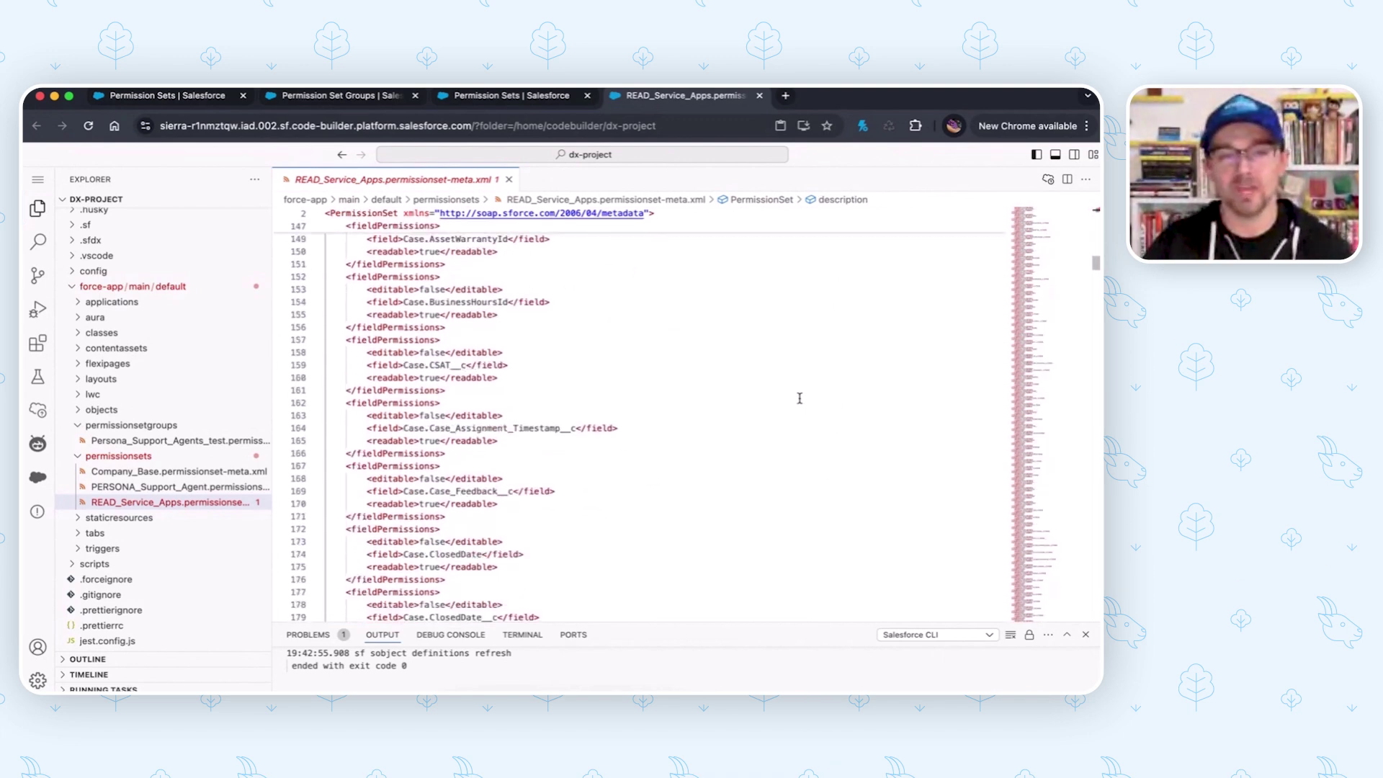
pyautogui.scroll(-20, 799, 398)
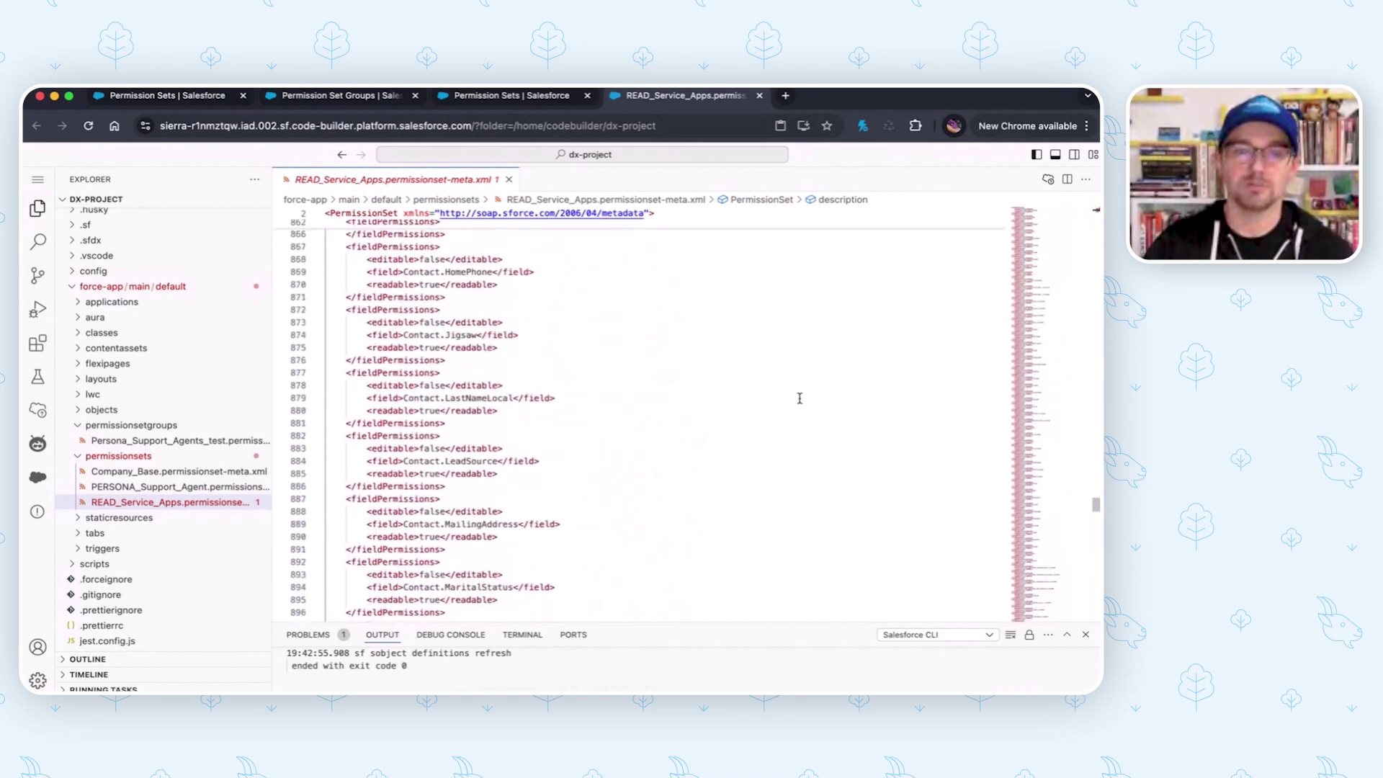
pyautogui.scroll(-15, 800, 398)
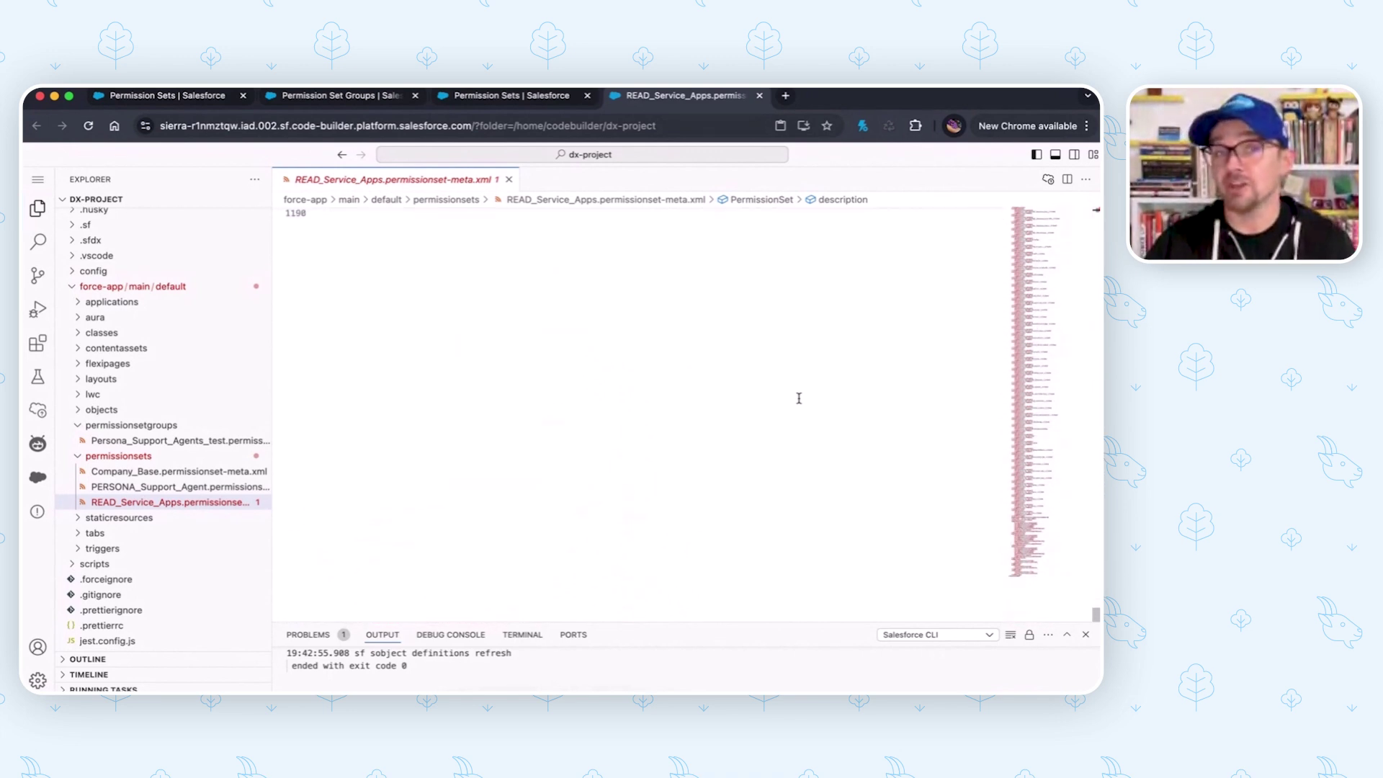
pyautogui.scroll(6, 800, 398)
pyautogui.scroll(4, 685, 337)
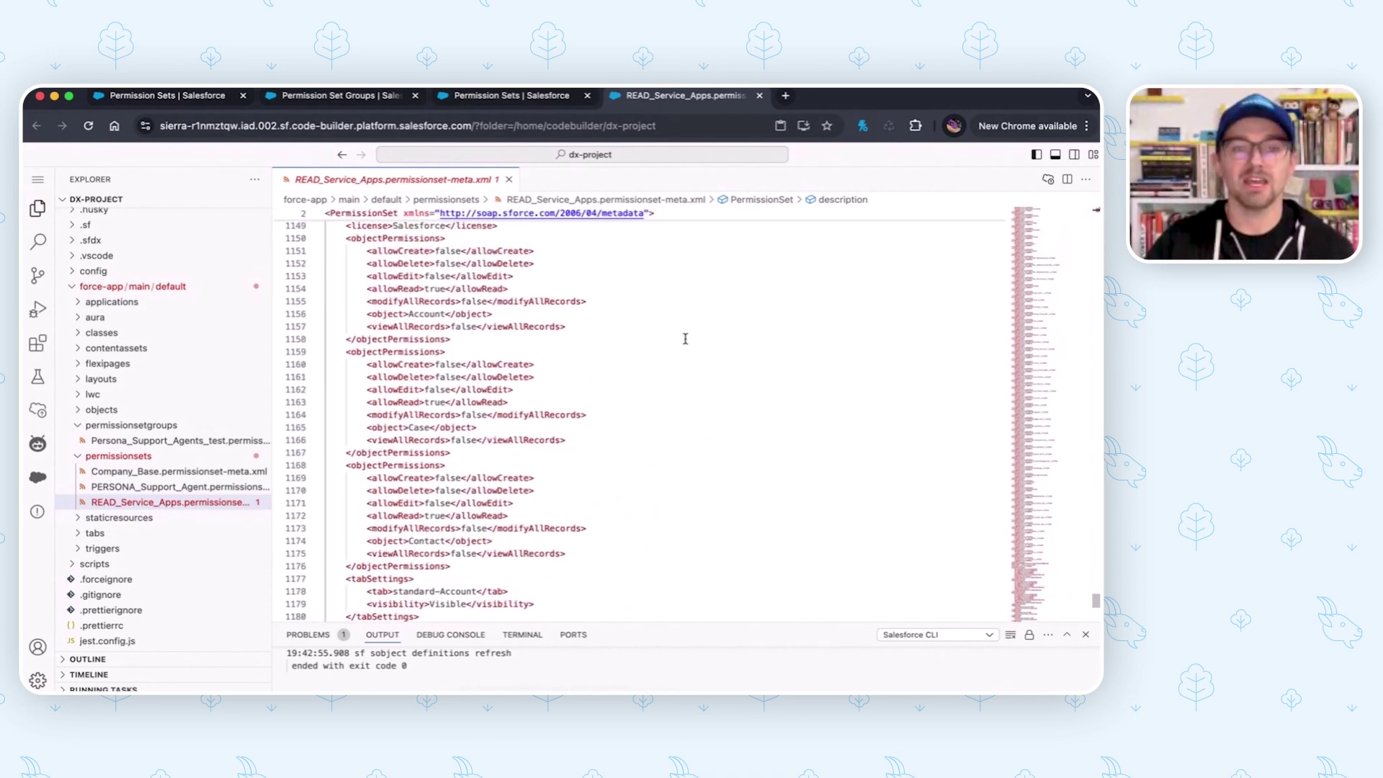
# Highlight the Account objectPermissions block and the standard-Account tabSettings block in the READ_Service_Apps permission set file.
pyautogui.moveTo(452, 392); pyautogui.dragTo(312, 299)
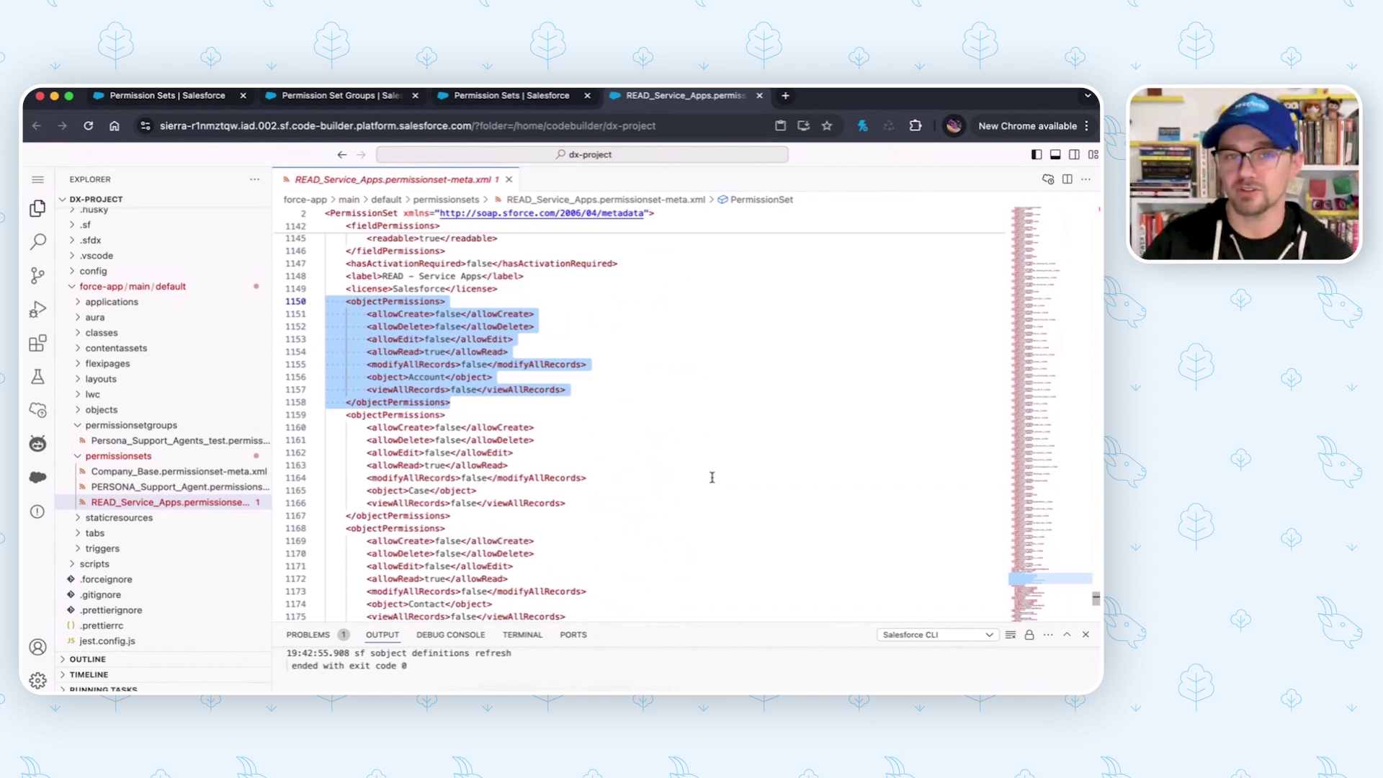
pyautogui.scroll(-4, 708, 479)
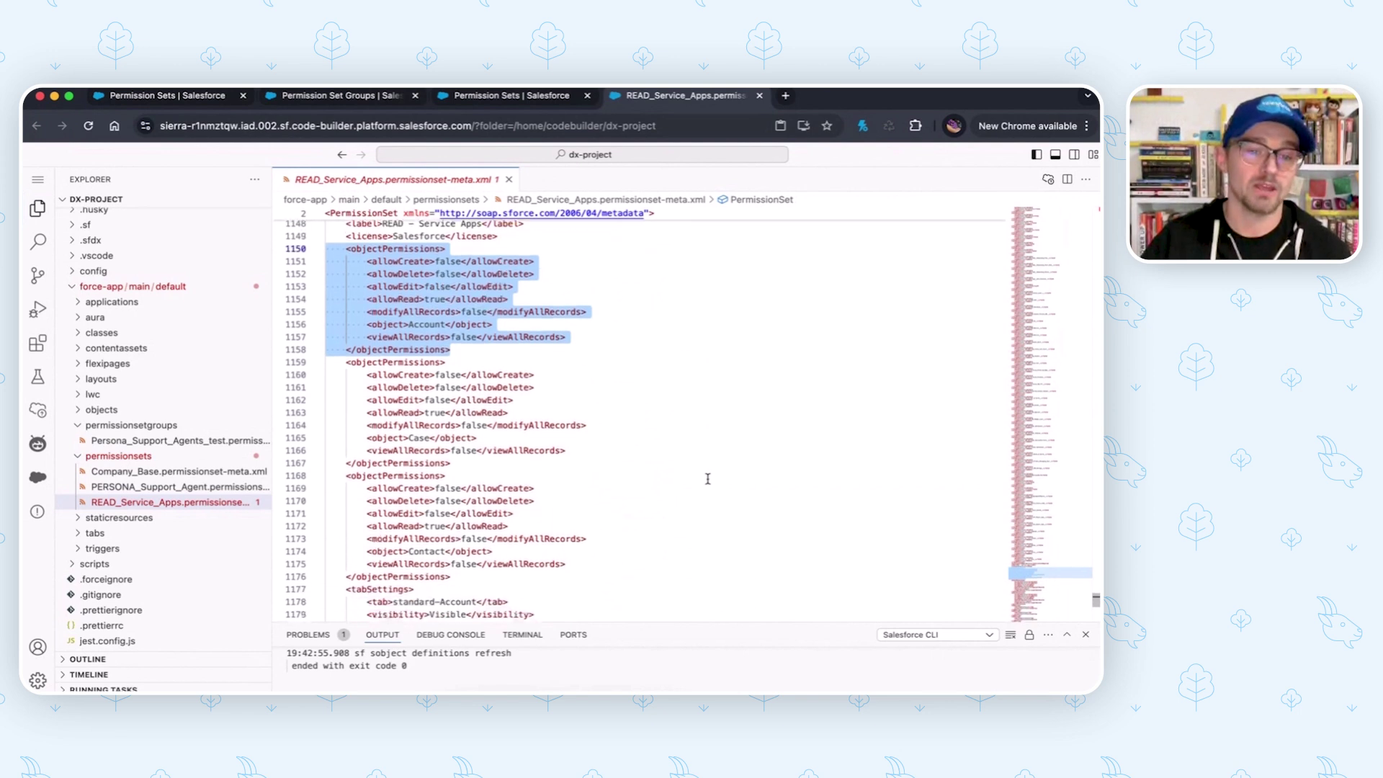
pyautogui.click(707, 479)
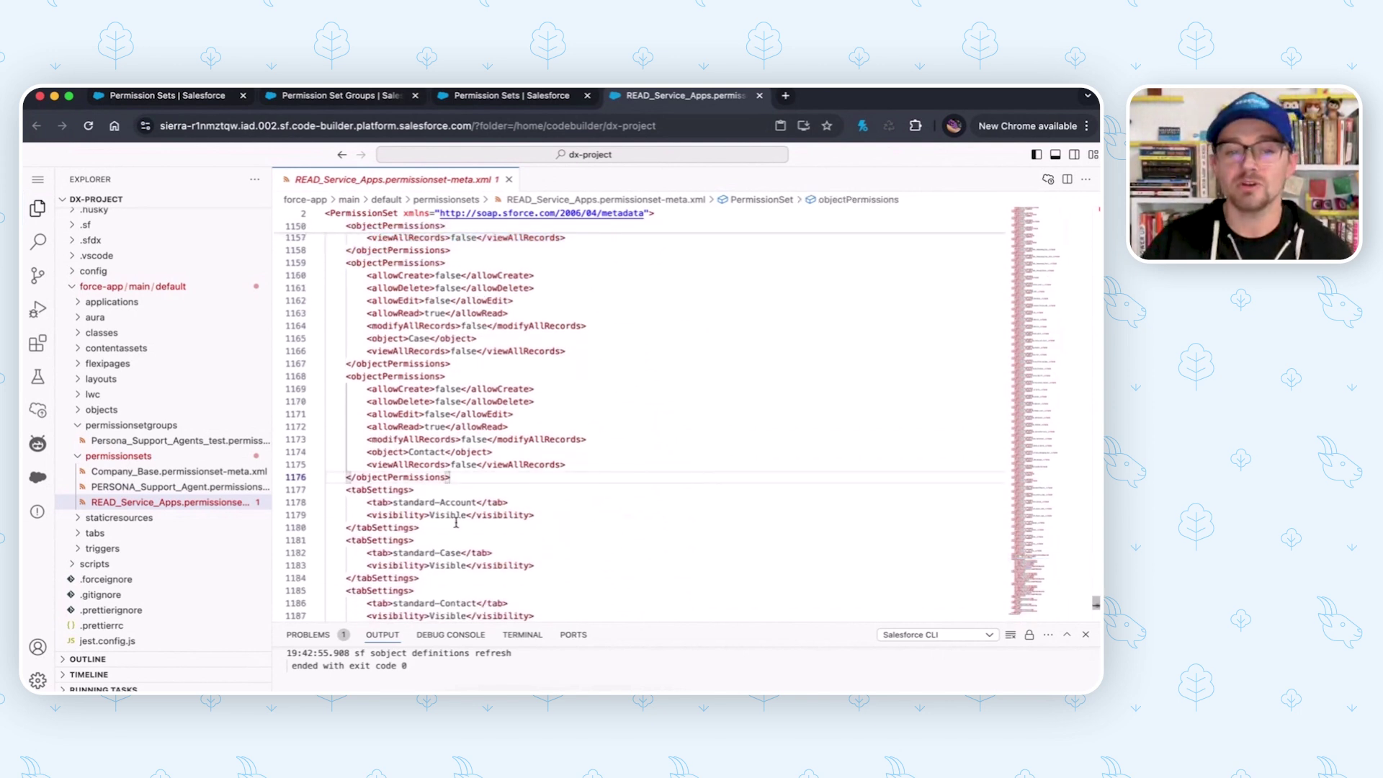
pyautogui.moveTo(440, 526); pyautogui.dragTo(309, 493)
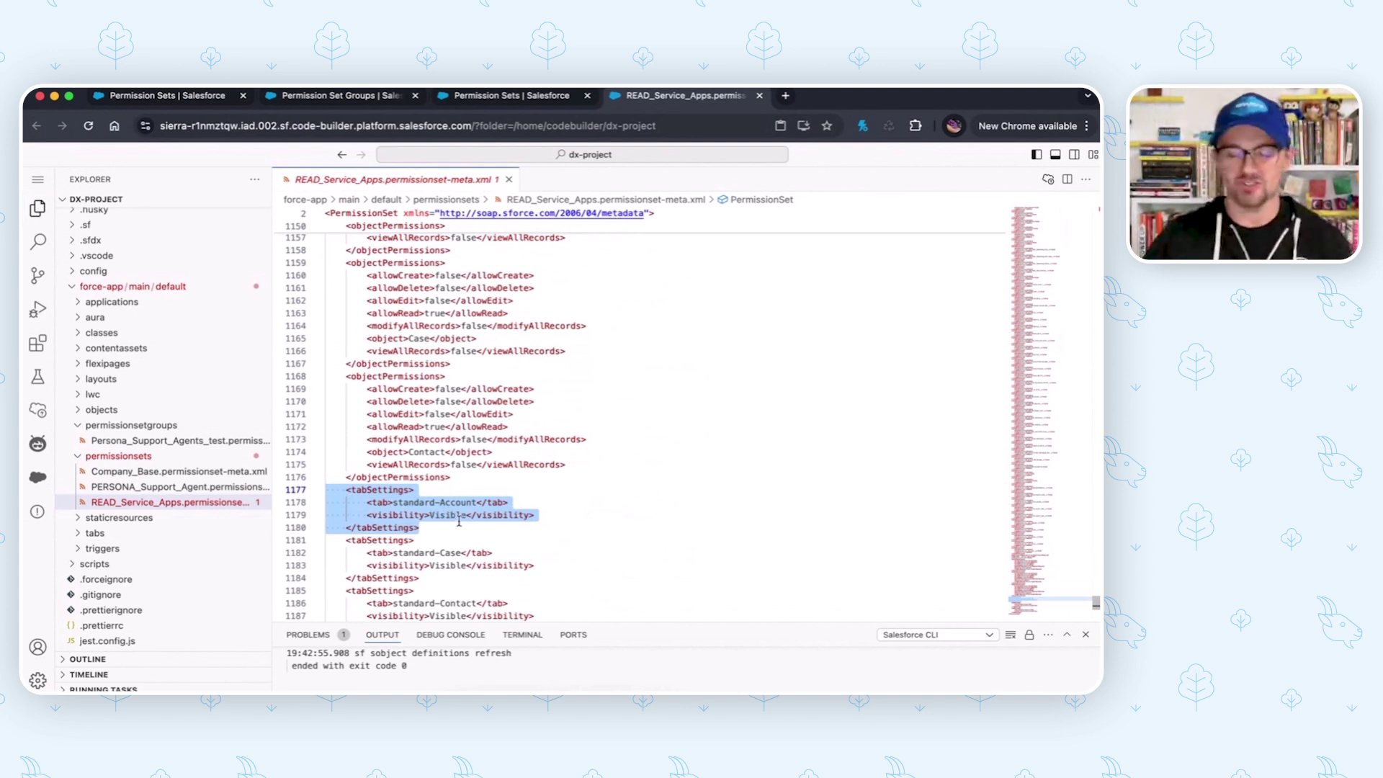
pyautogui.scroll(-2, 465, 524)
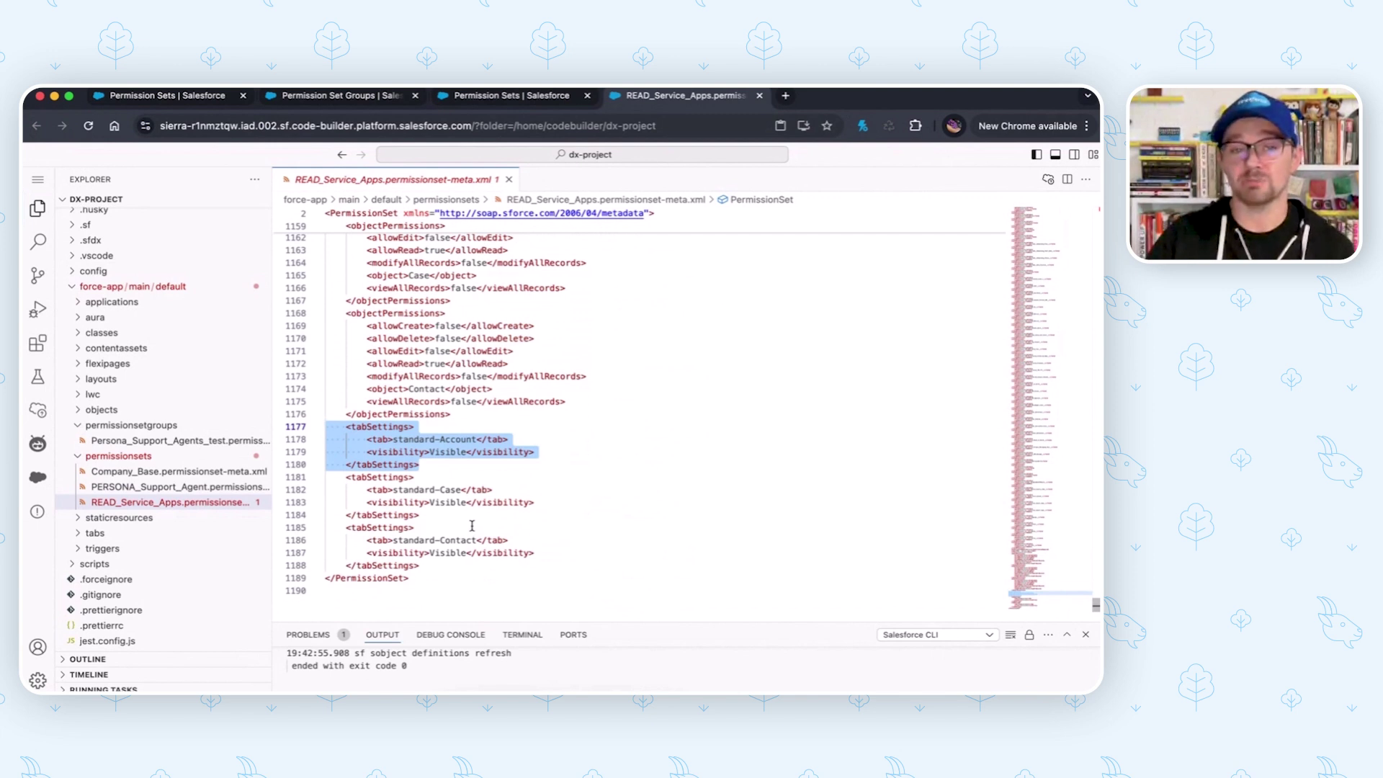
pyautogui.click(472, 525)
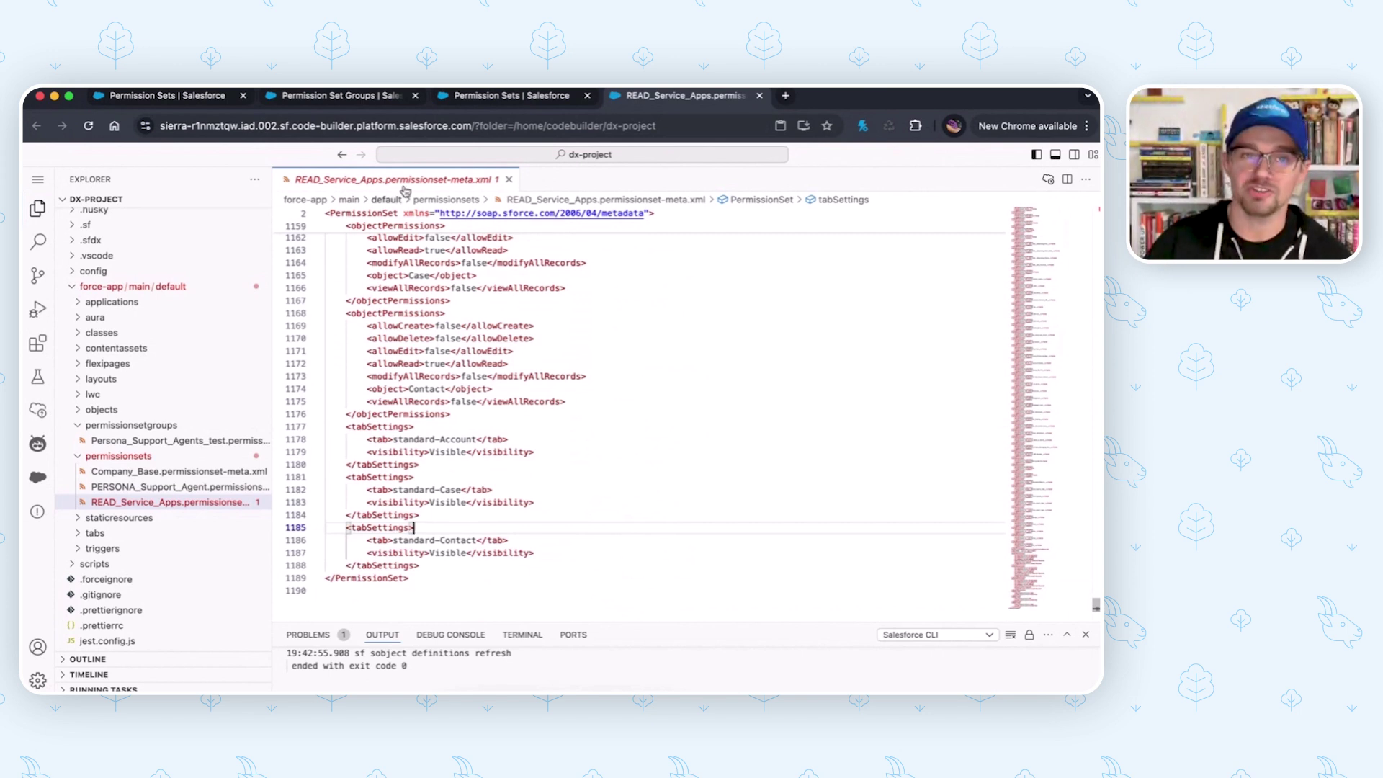
# In Setup's Persona Support Agents group, highlight PERSONA - Support Agent and browse the permission sets available to add, returning to the group.
pyautogui.click(351, 99)
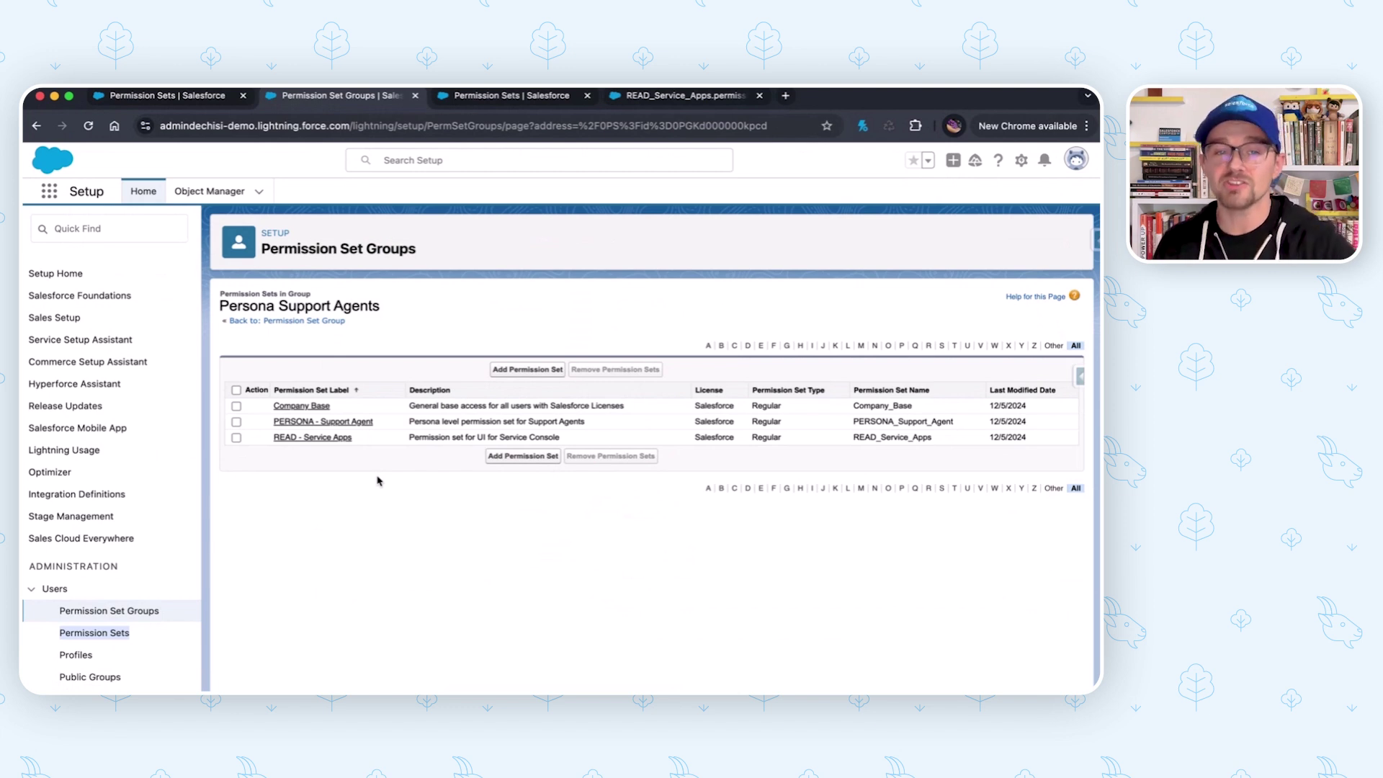
pyautogui.tripleClick(306, 423)
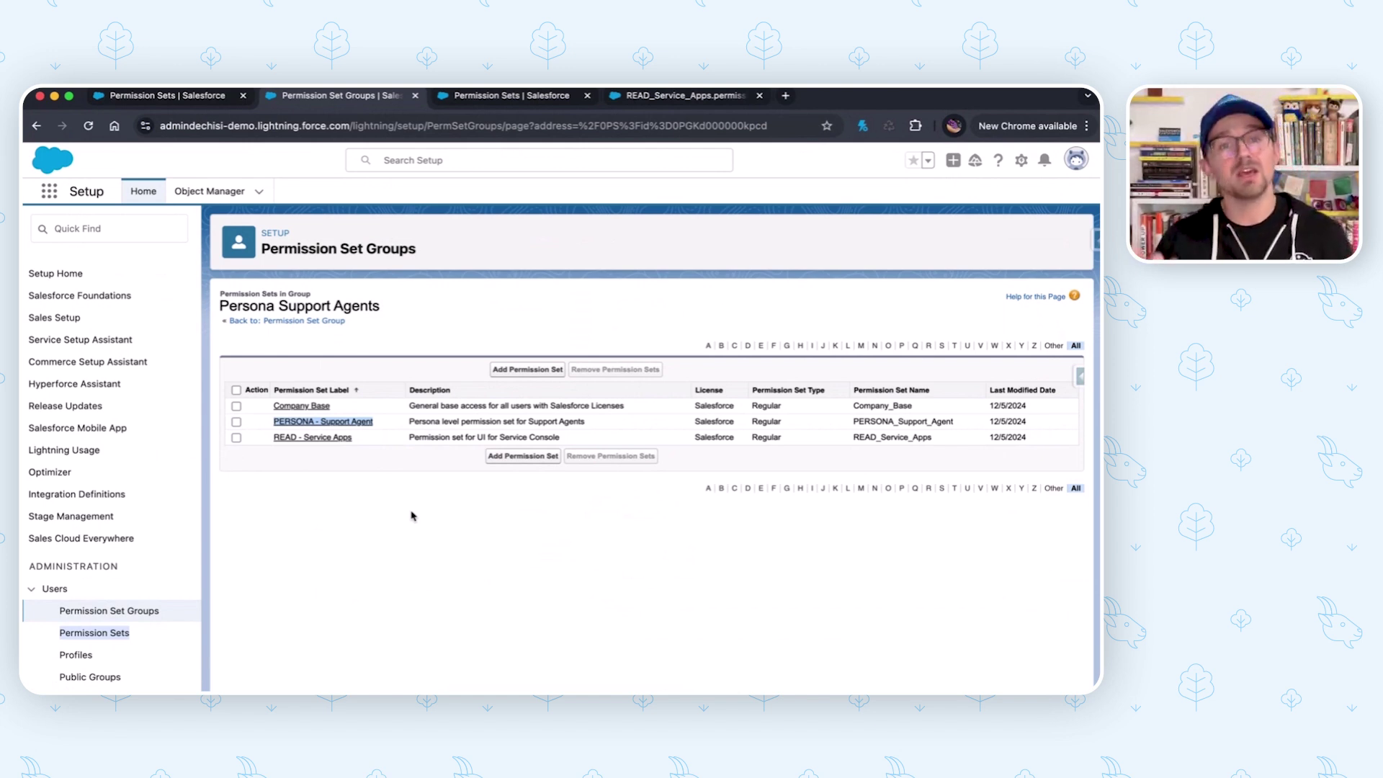
pyautogui.click(514, 375)
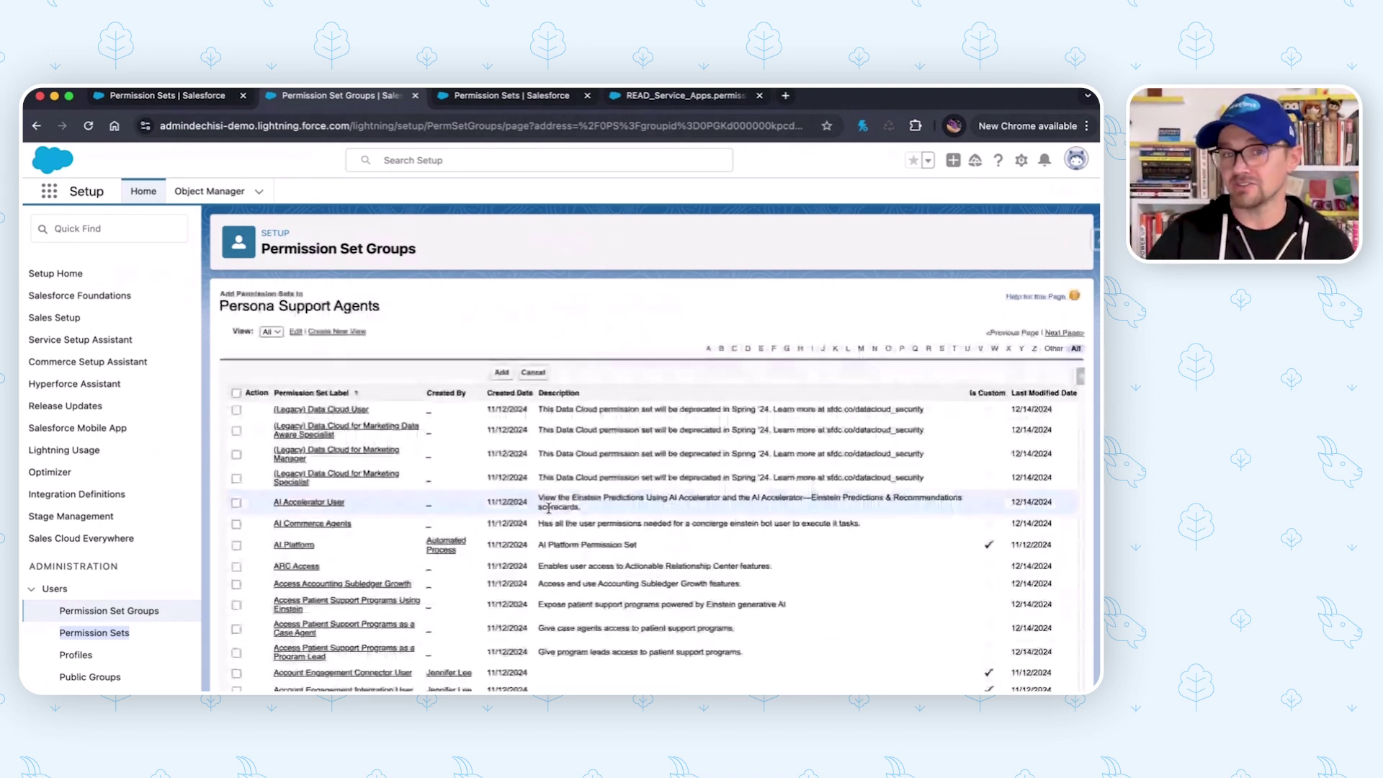
pyautogui.scroll(-1, 565, 535)
pyautogui.scroll(-6, 565, 535)
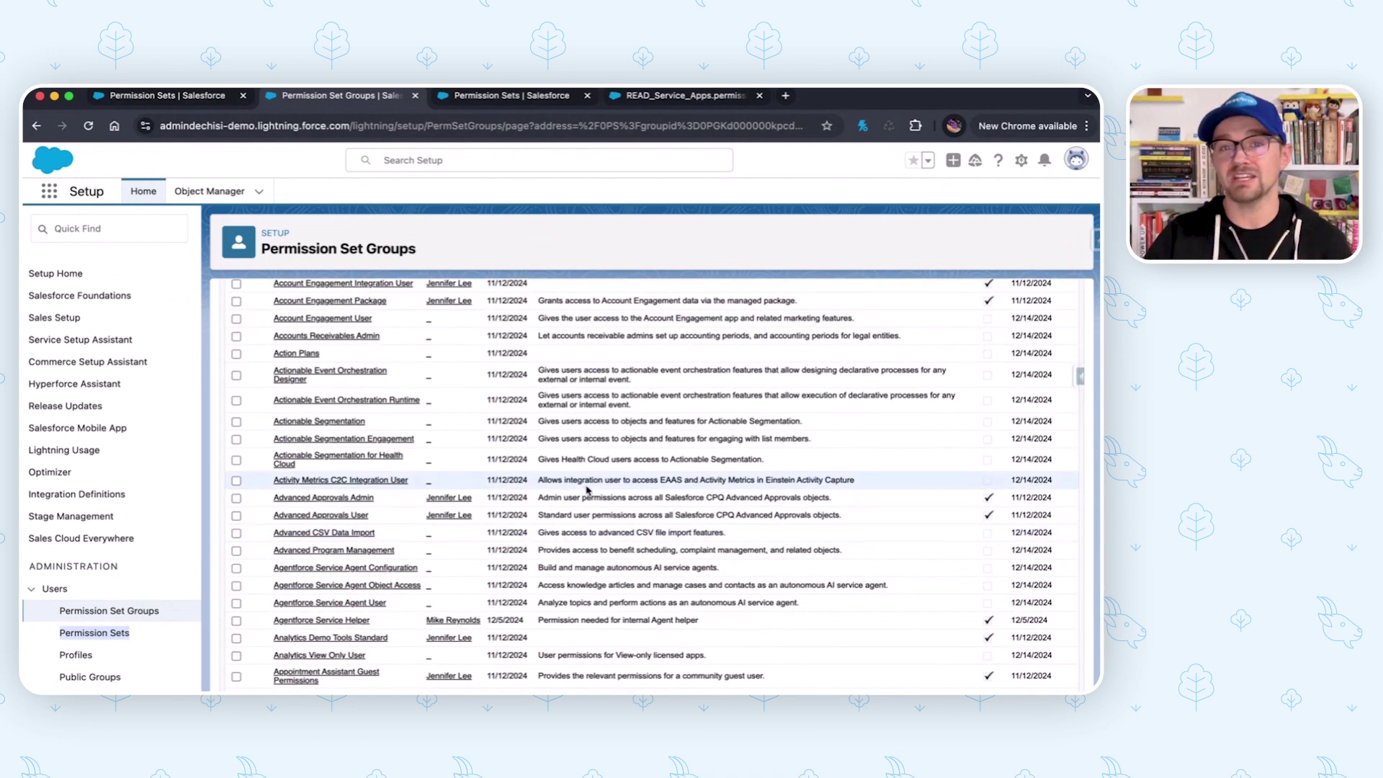
pyautogui.hotkey('alt', 'Left')
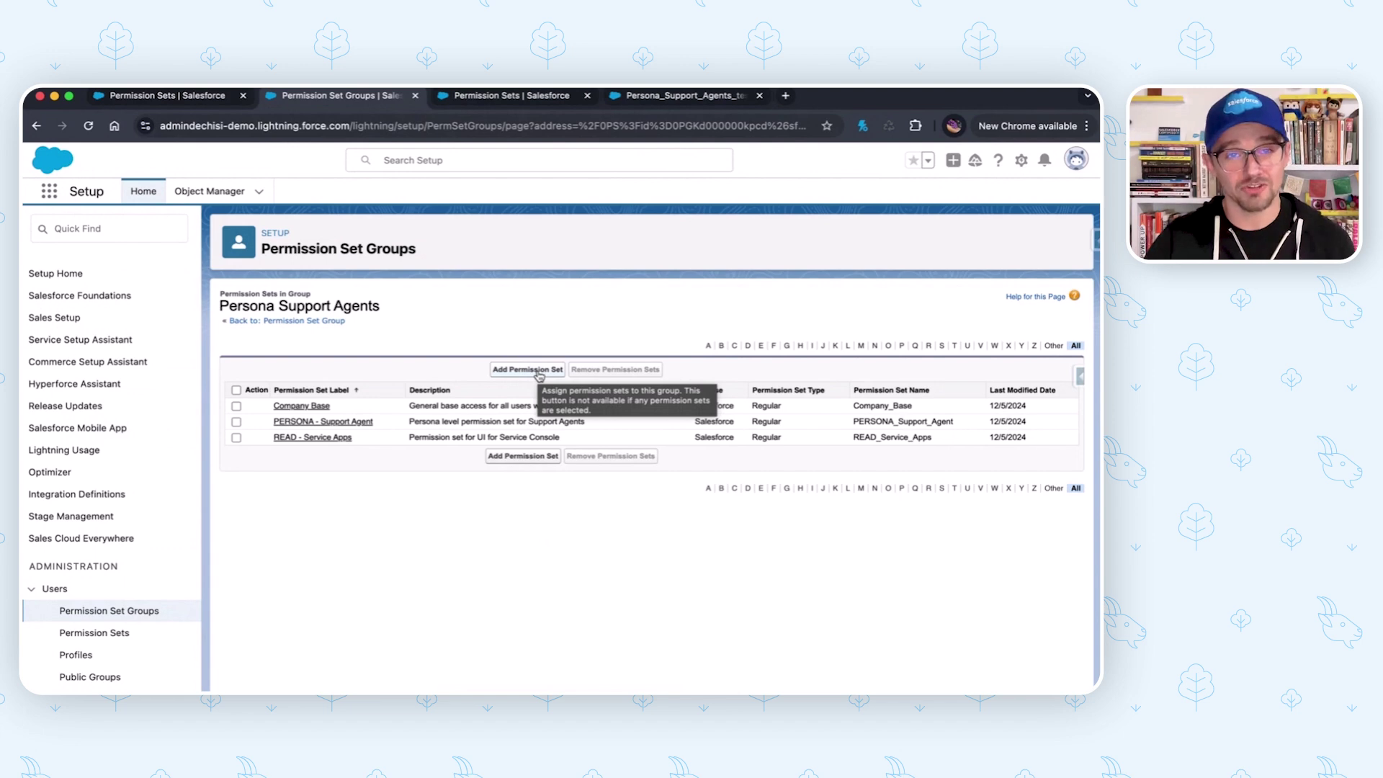
# Switch to Code Builder, highlight the force__CopilotSalesforceUser line in the Persona_Support_Agents_test permission set group file, and deploy the file to the org.
pyautogui.click(650, 101)
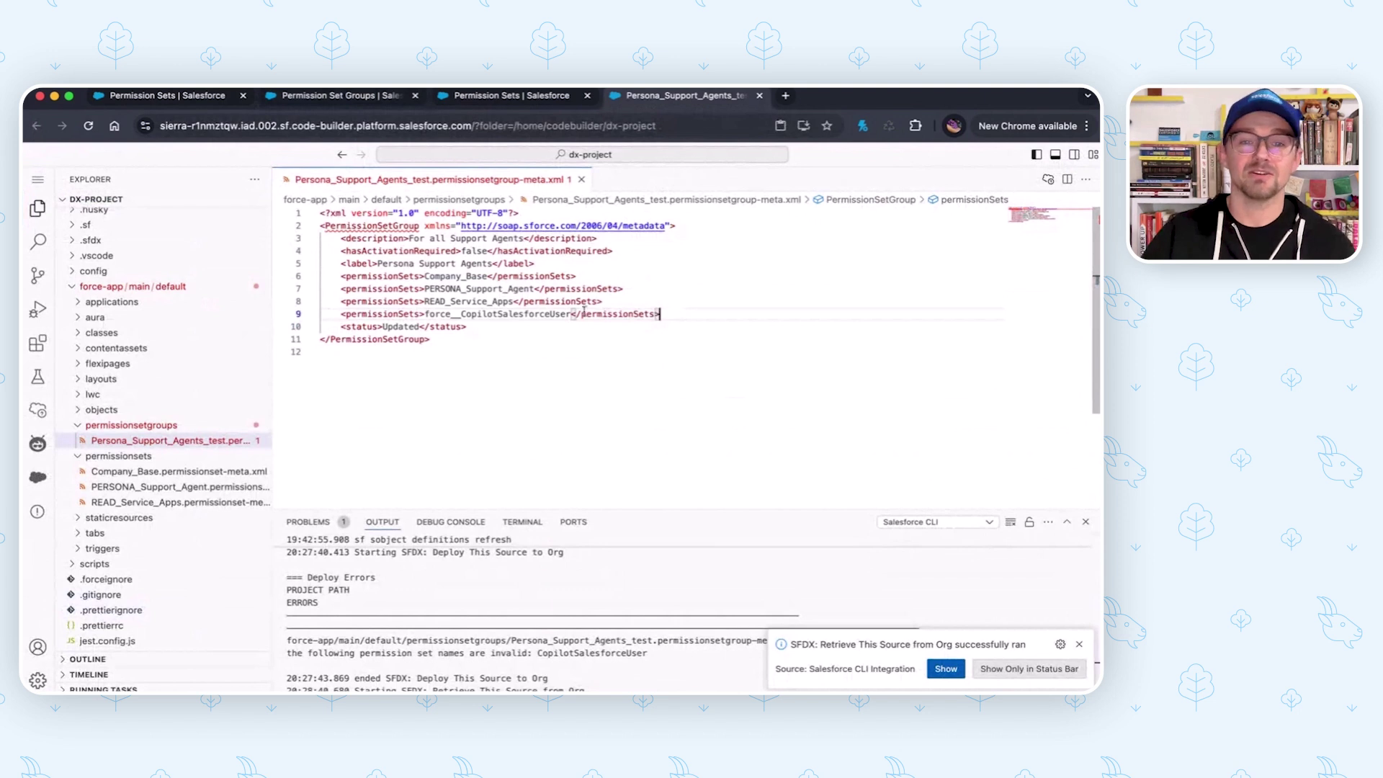
pyautogui.moveTo(667, 314); pyautogui.dragTo(320, 315)
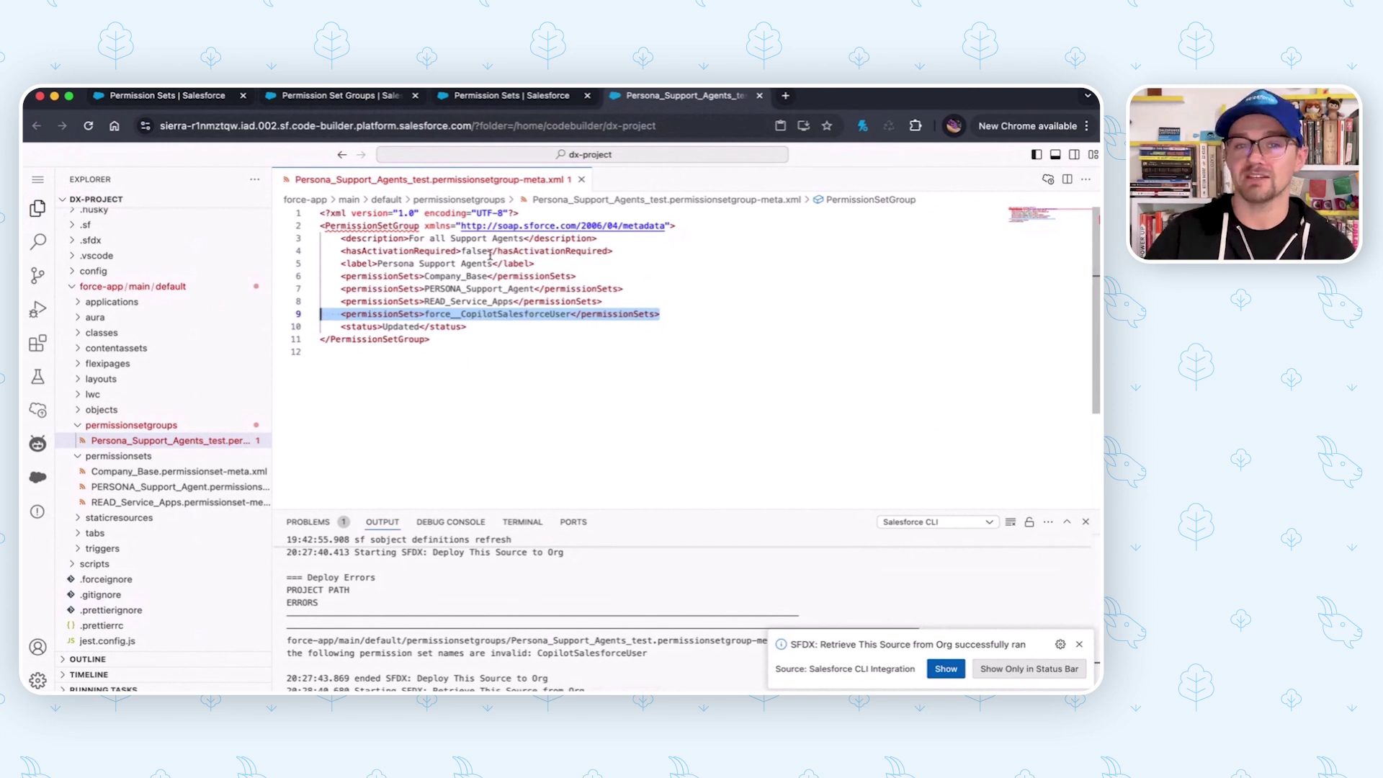
pyautogui.click(685, 311)
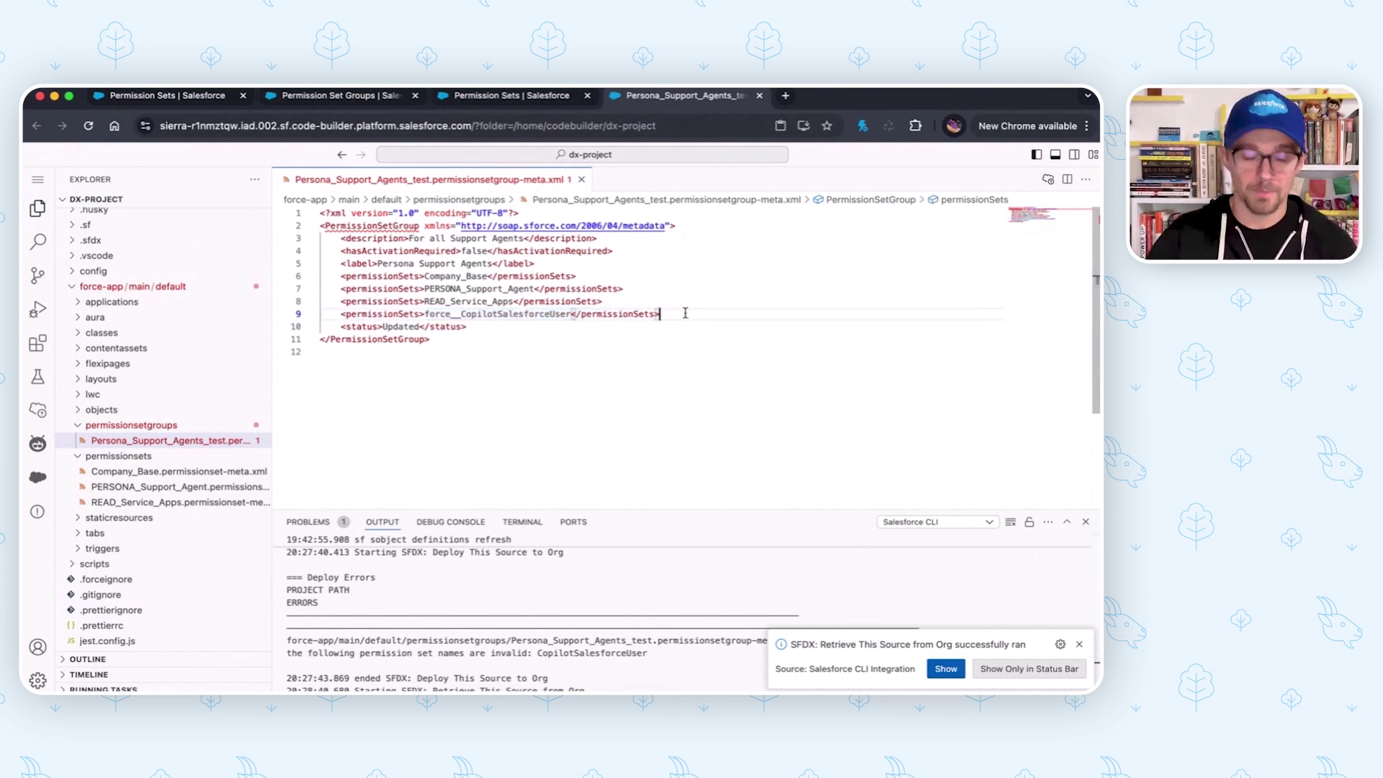
pyautogui.rightClick(685, 313)
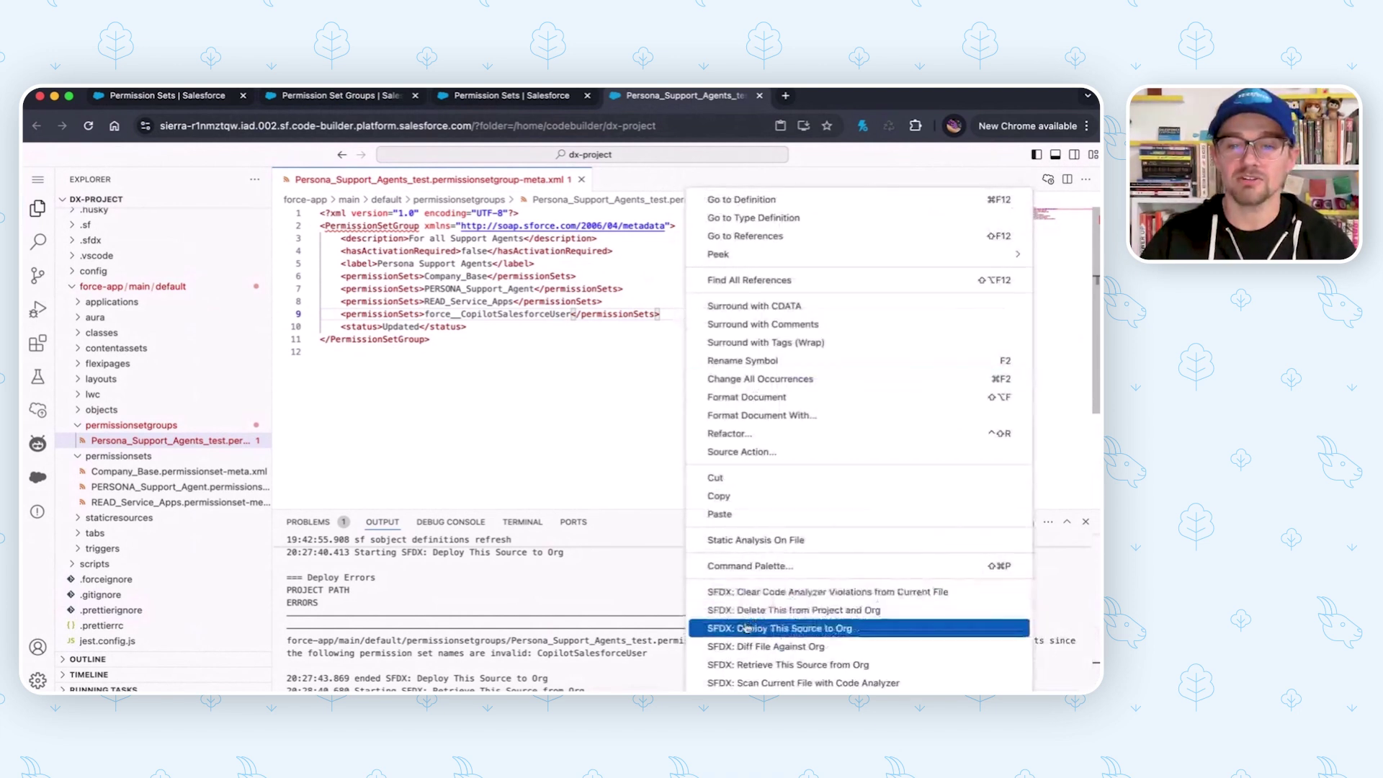
pyautogui.click(824, 631)
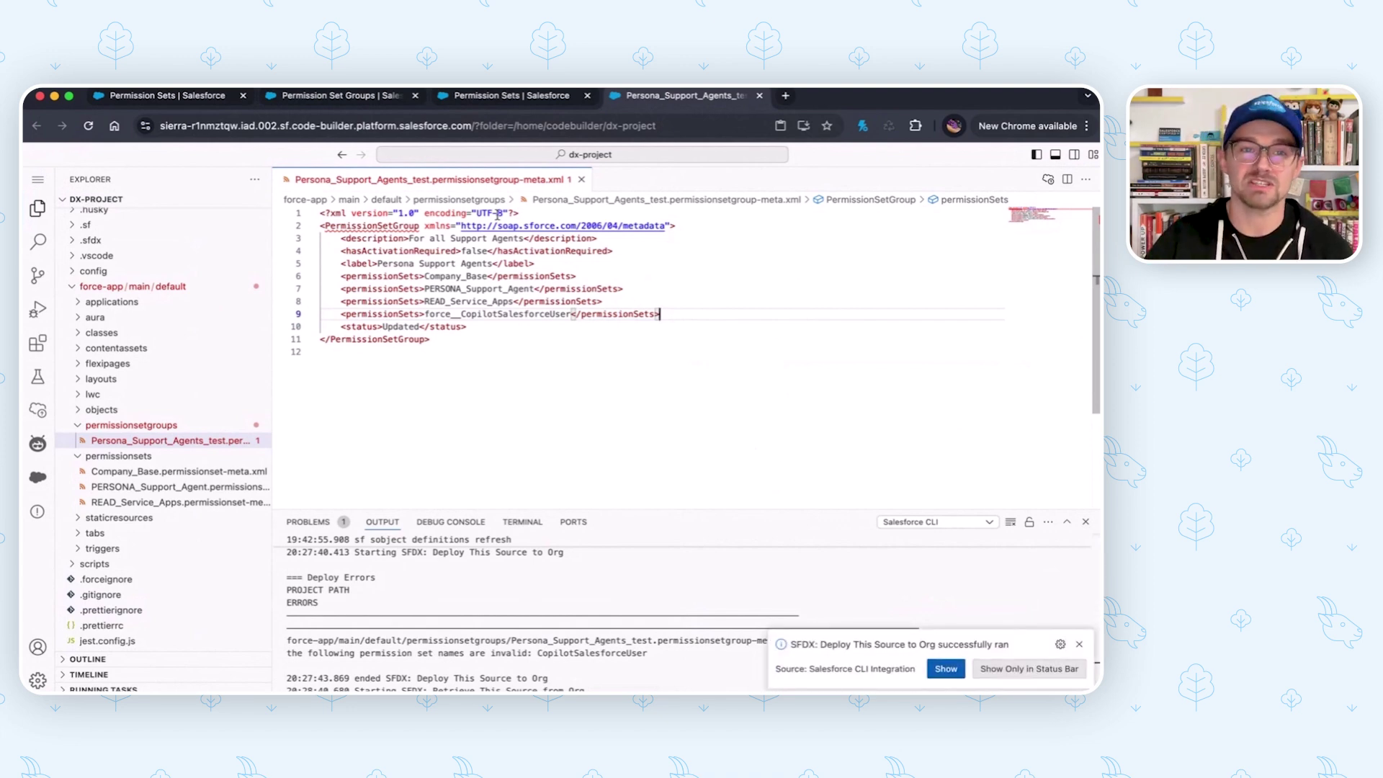
# Switch back to Salesforce Setup and reload the Persona Support Agents group's permission sets list.
pyautogui.click(321, 101)
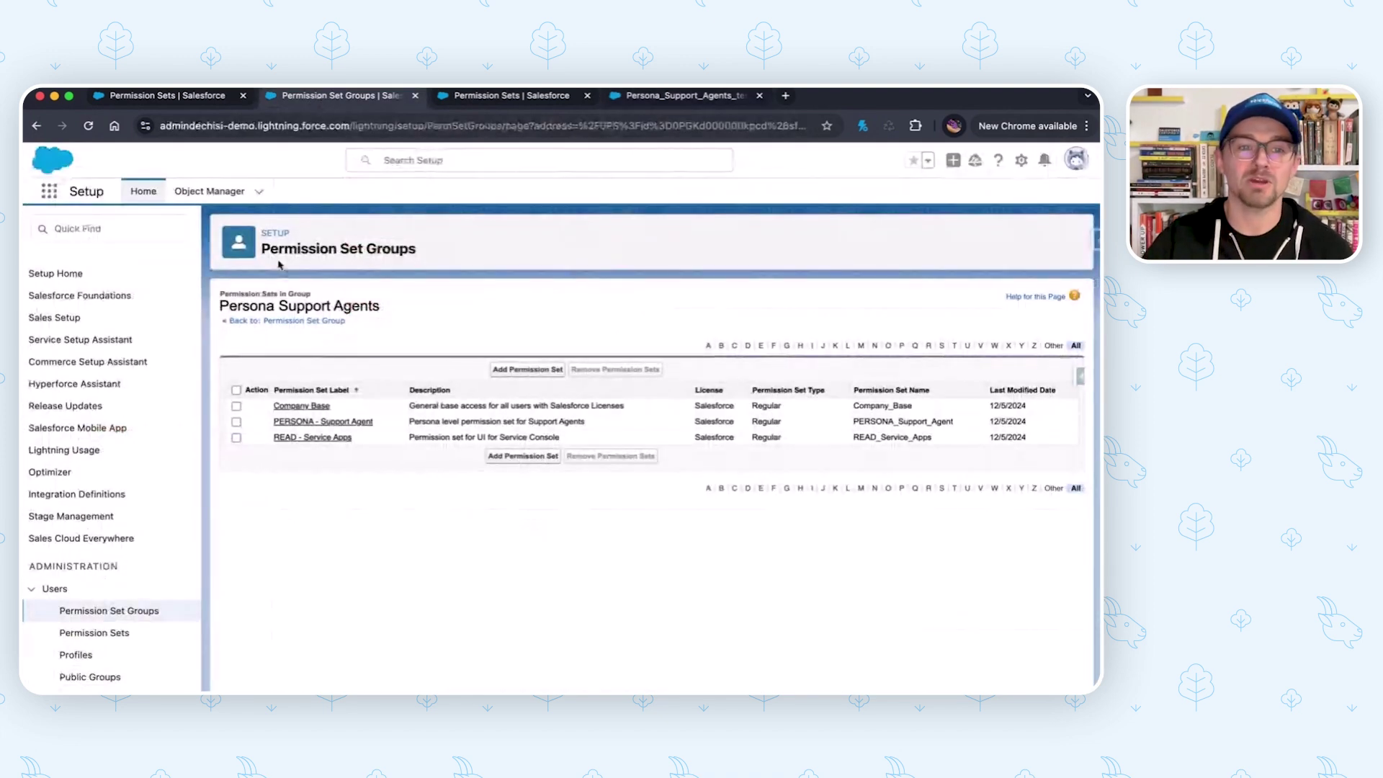
pyautogui.click(88, 126)
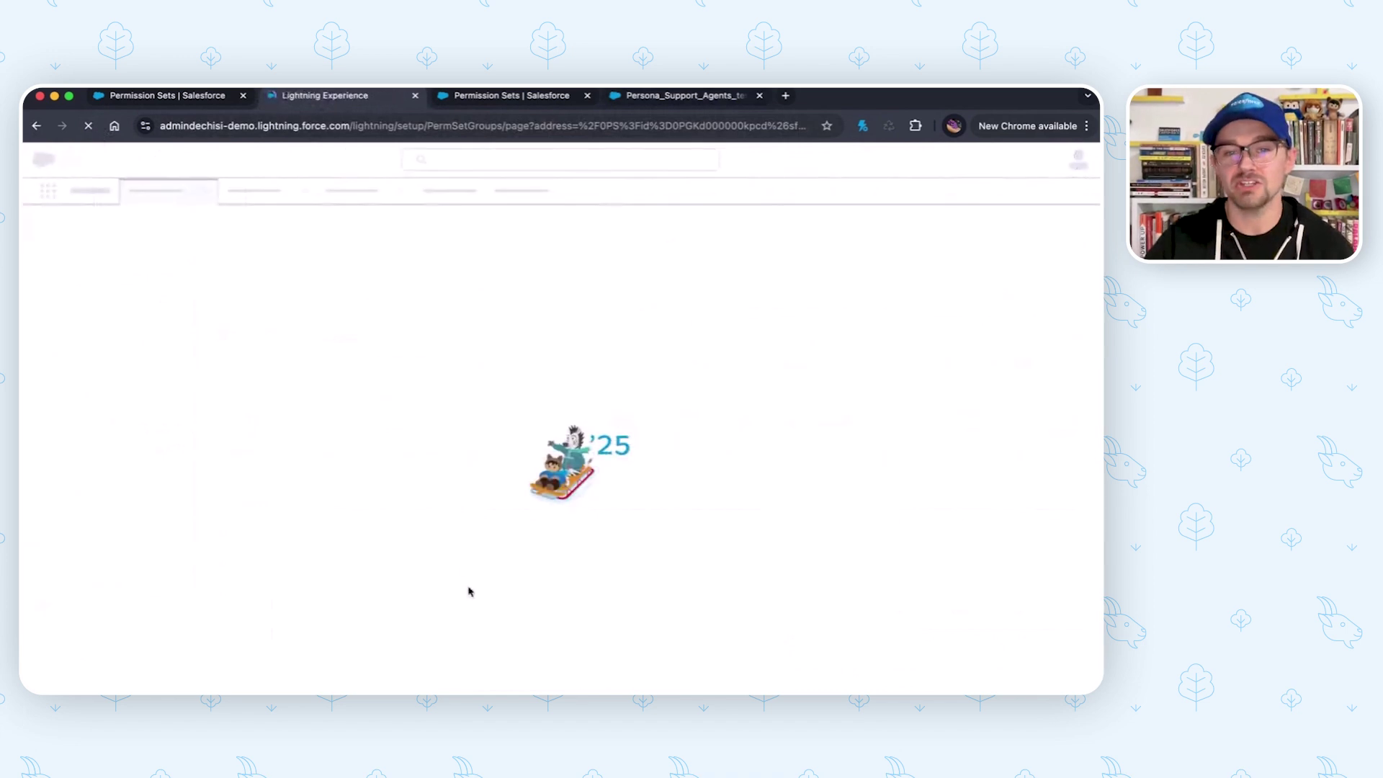